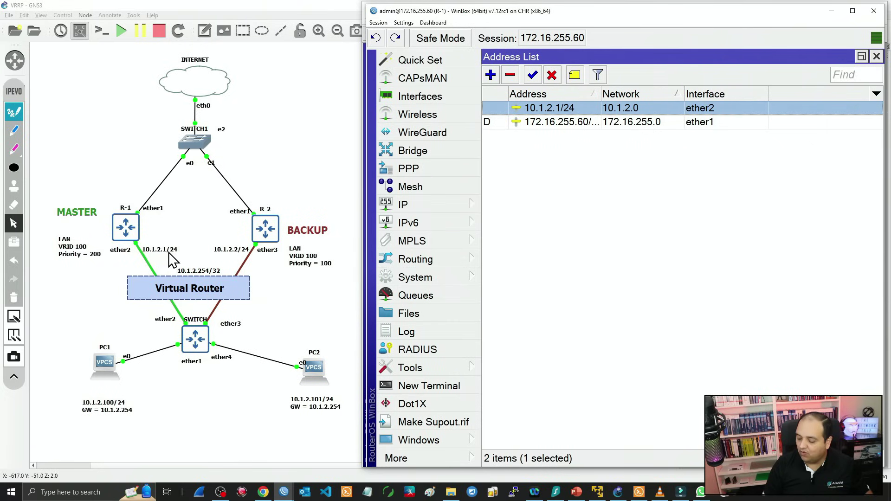
Examine R-1's IP addresses with the address column widened to show full entries, and check the default route in the route list.
click(574, 123)
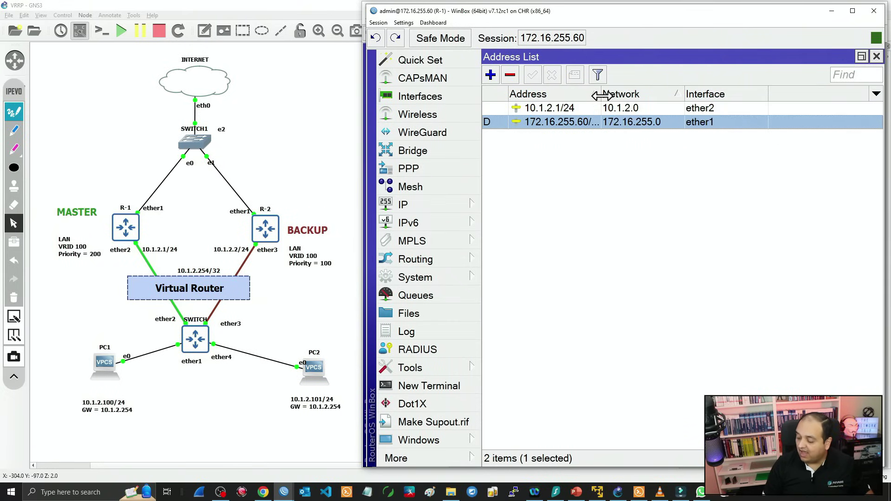
drag(601, 94, 637, 93)
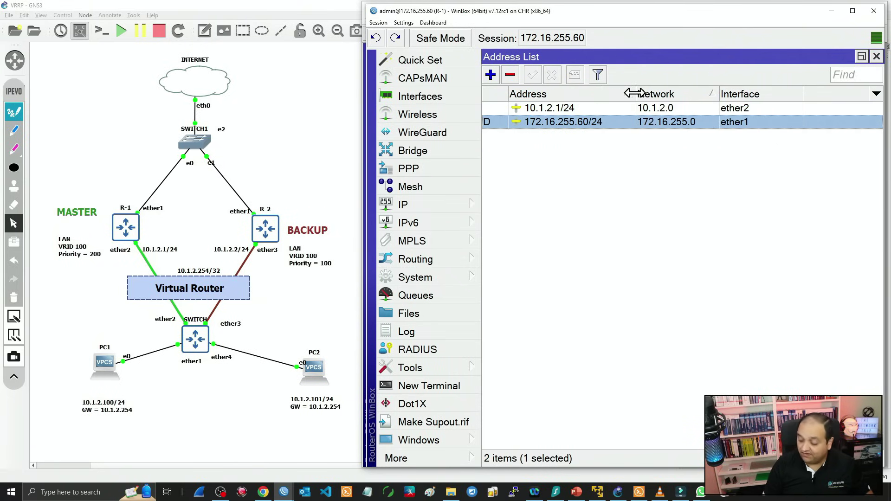
click(470, 204)
click(520, 274)
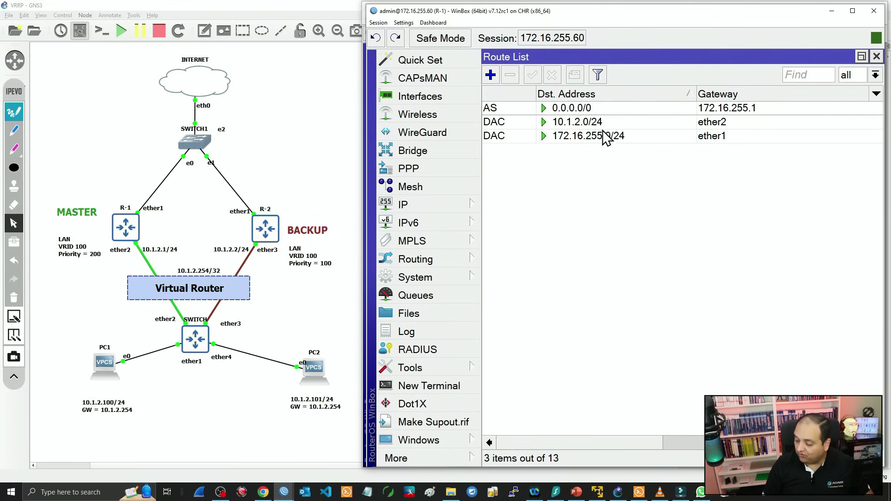
click(597, 110)
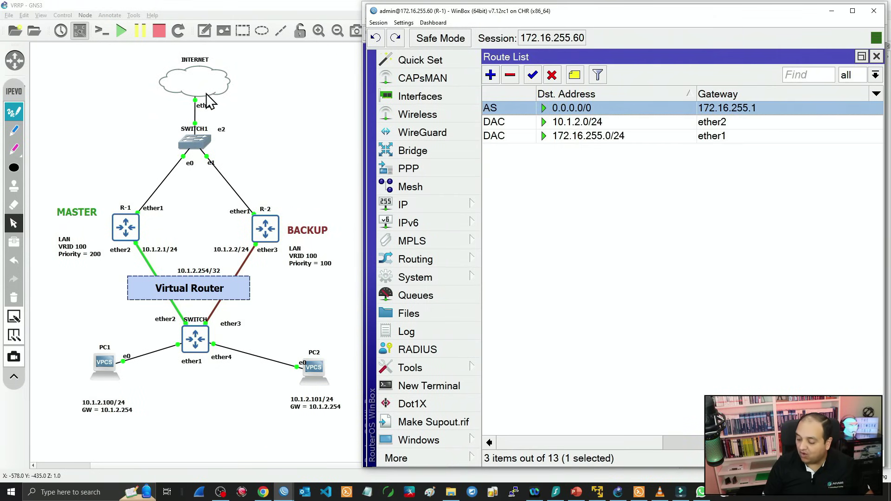
Inspect R-1's source NAT rule in the firewall, checking its outgoing interface and action.
click(457, 206)
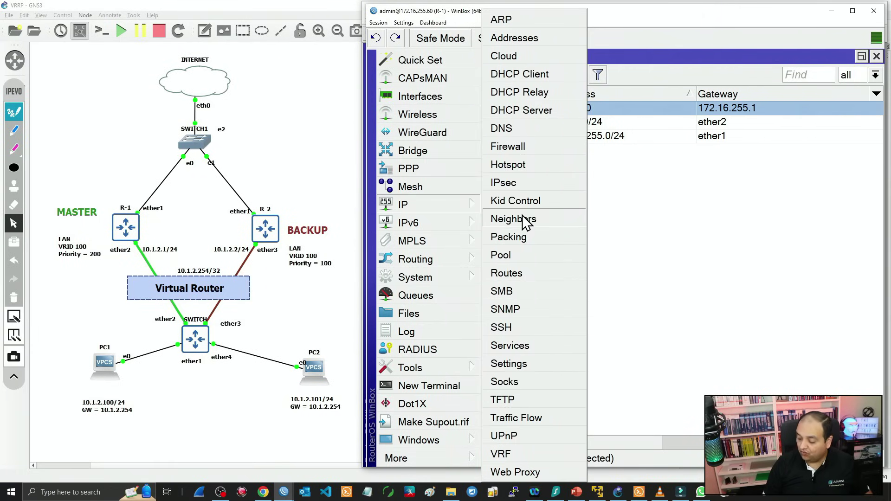
click(514, 150)
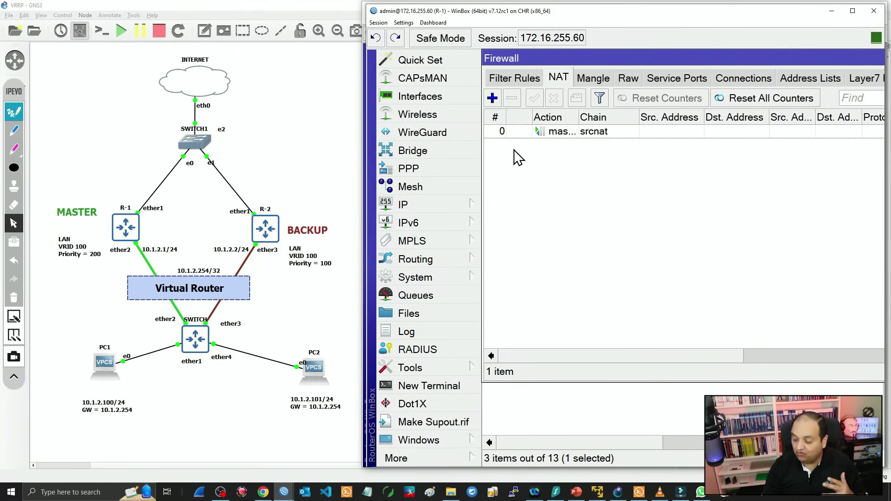
right_click(578, 225)
click(557, 133)
double_click(555, 133)
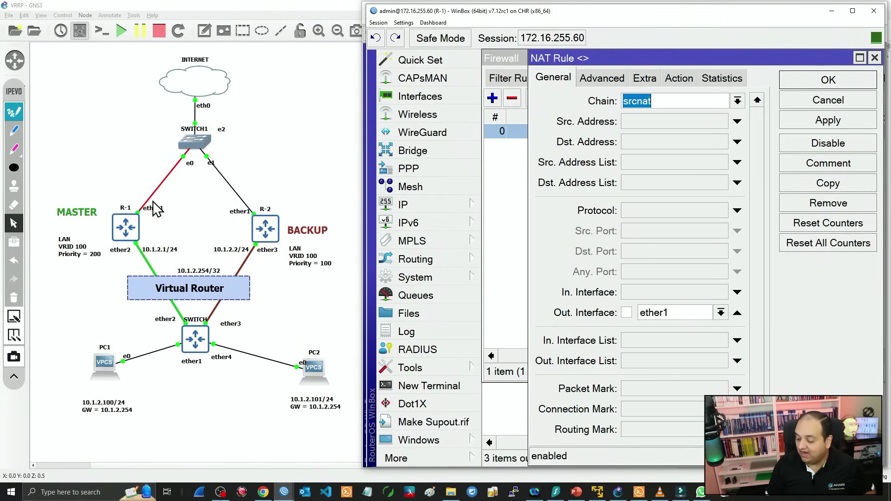
click(690, 82)
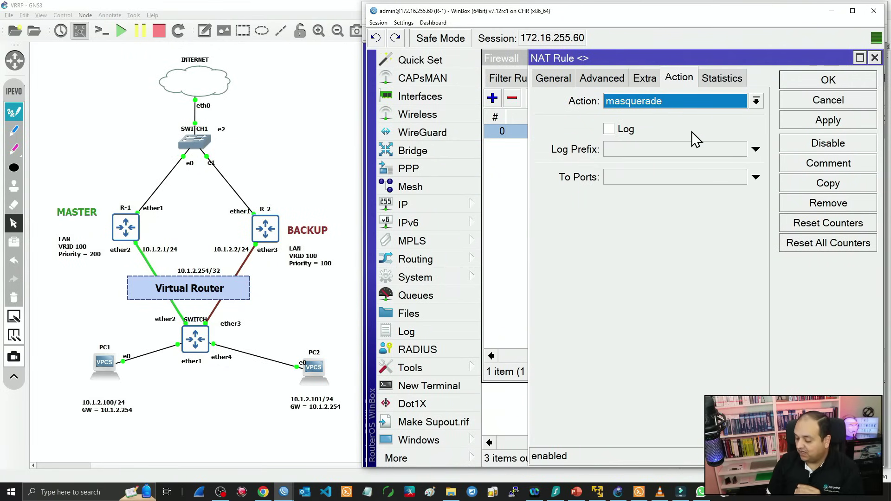
key(Return)
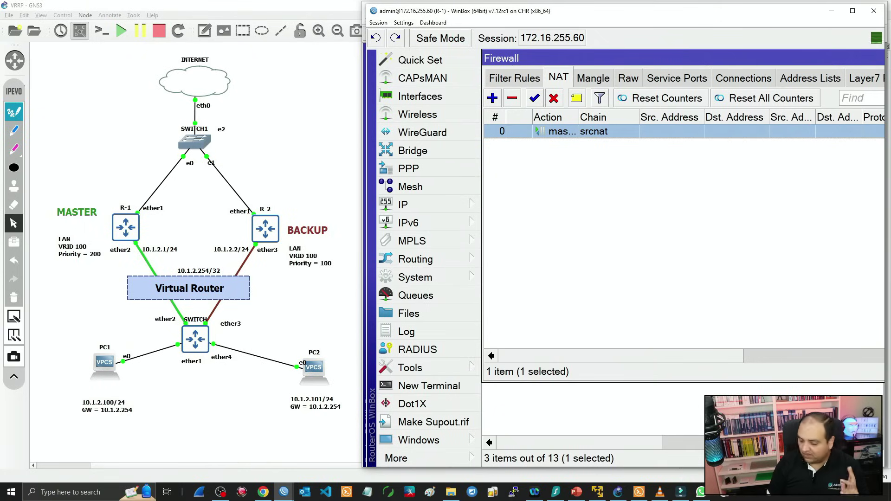
Switch to the PowerPoint slide show to review the VRRP configuration slide, and return to WinBox.
click(578, 493)
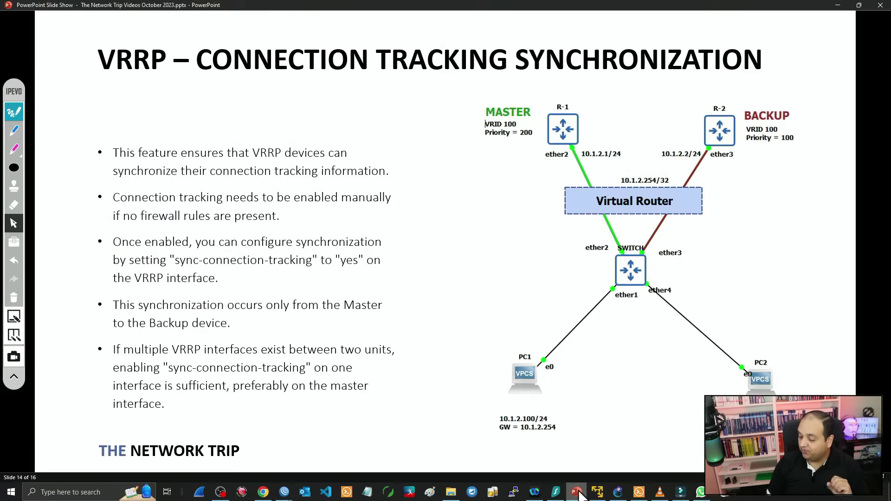
key(Left)
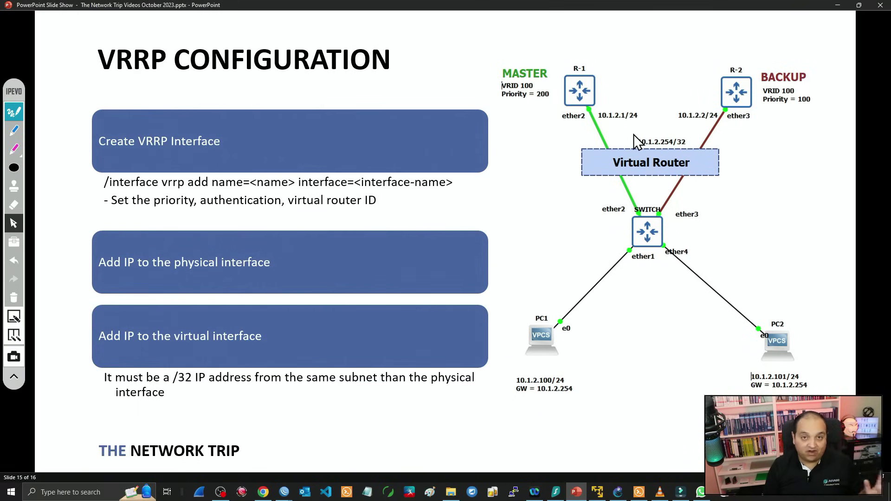
click(836, 5)
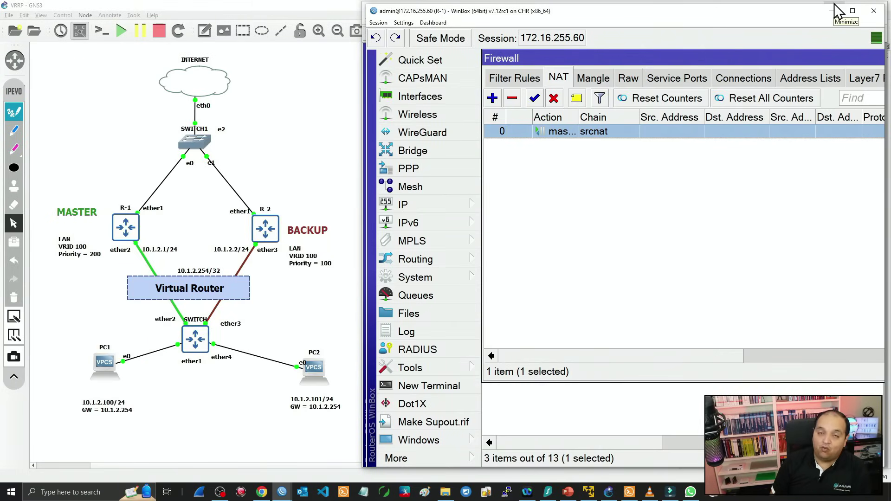
Start a new VRRP interface on R-1 and name it vrrp-lan.
click(420, 97)
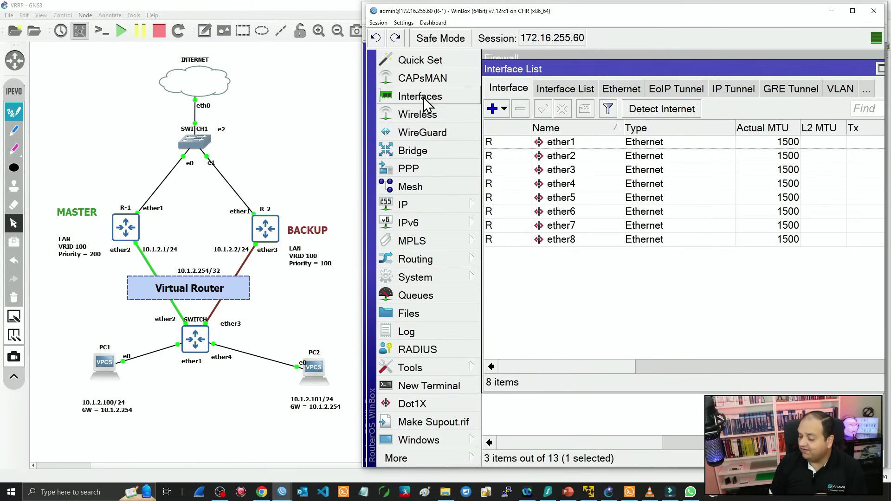
click(868, 91)
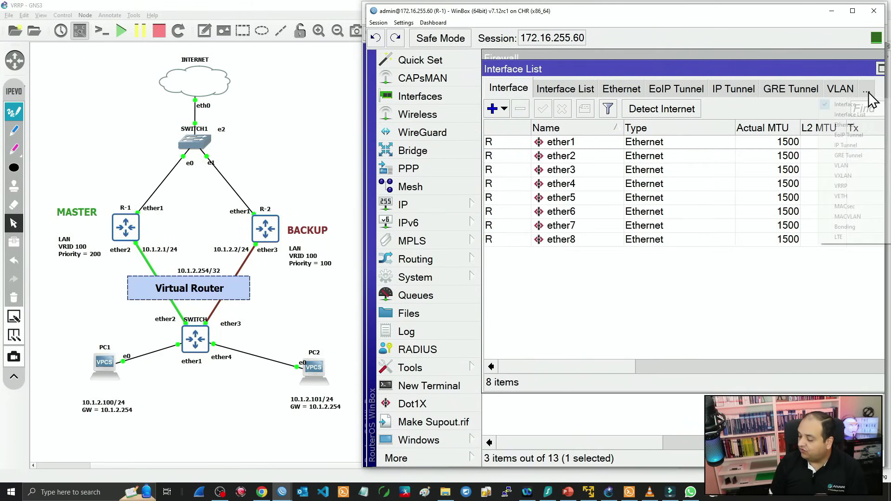
click(853, 187)
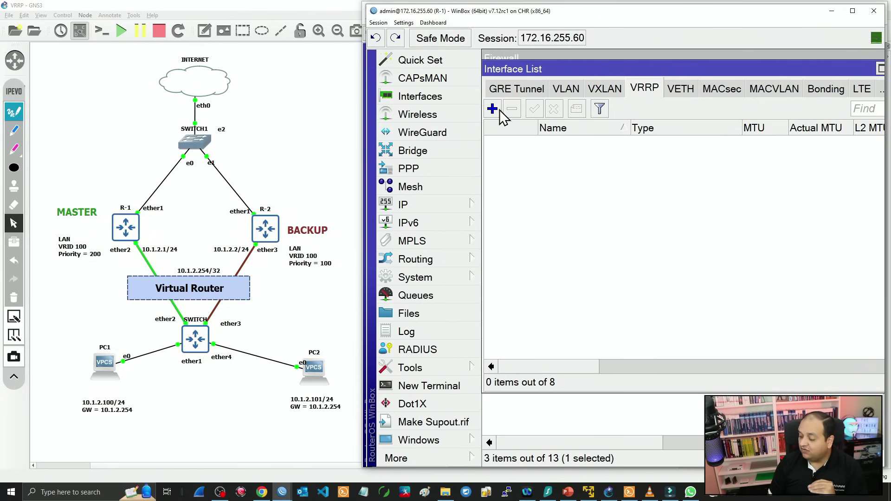
click(496, 109)
click(523, 79)
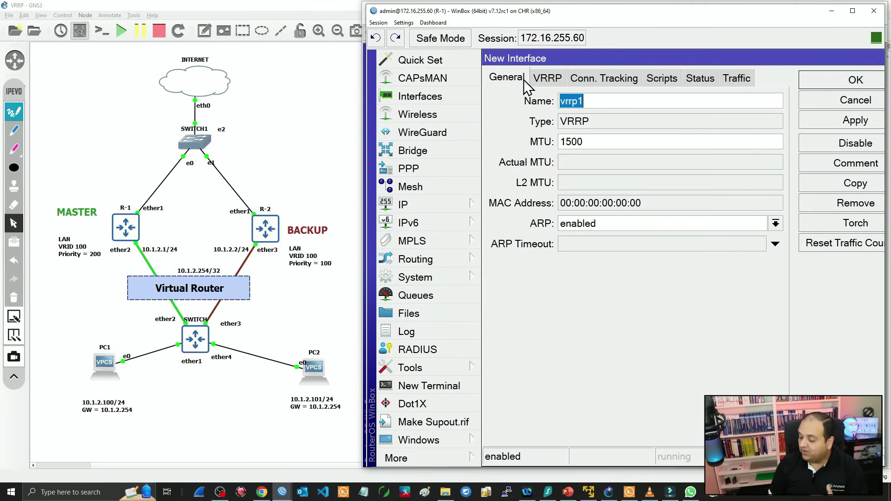
text(vrrp-lan)
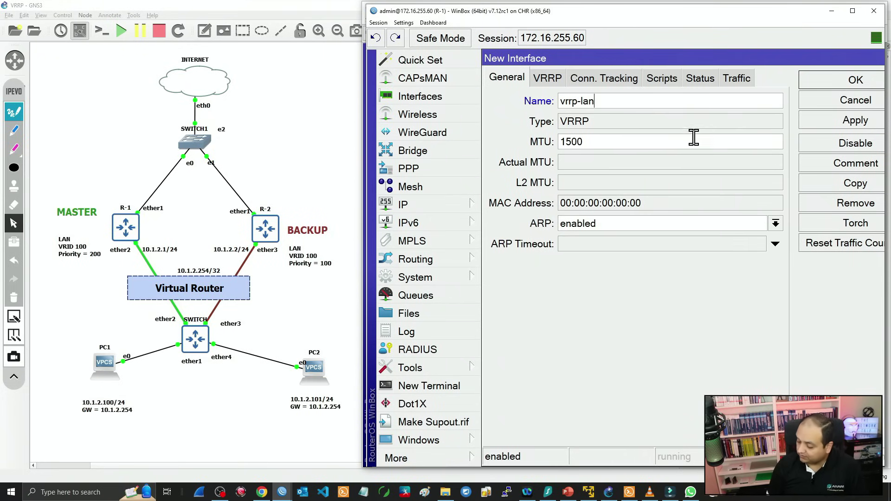
Assign the VRRP interface to ether2 with VRID 100 and priority 200.
click(547, 79)
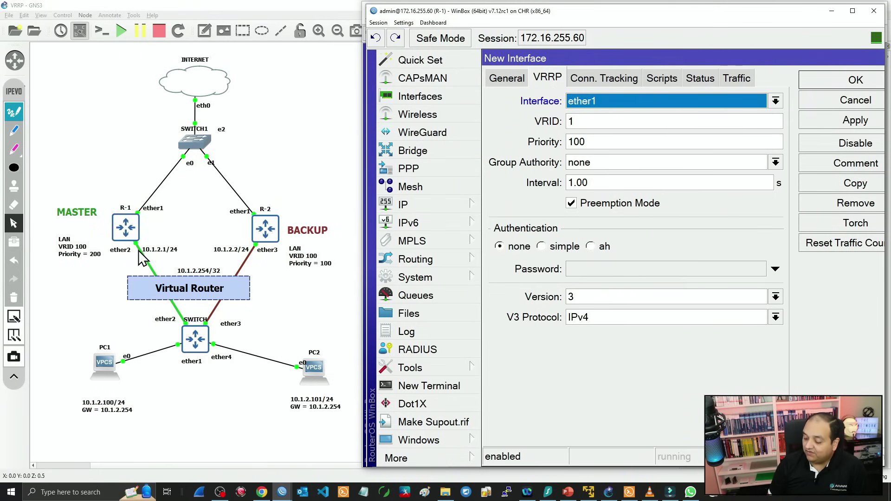
key(ctrl)
key(ctrl)
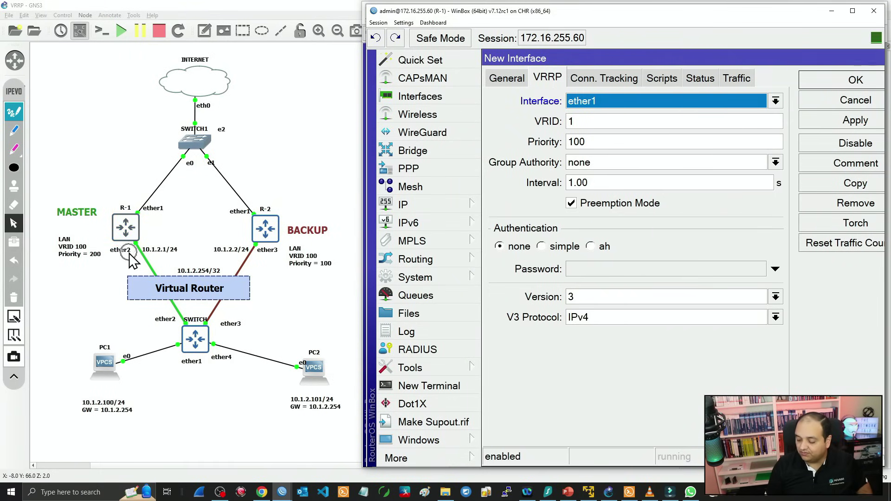
click(608, 101)
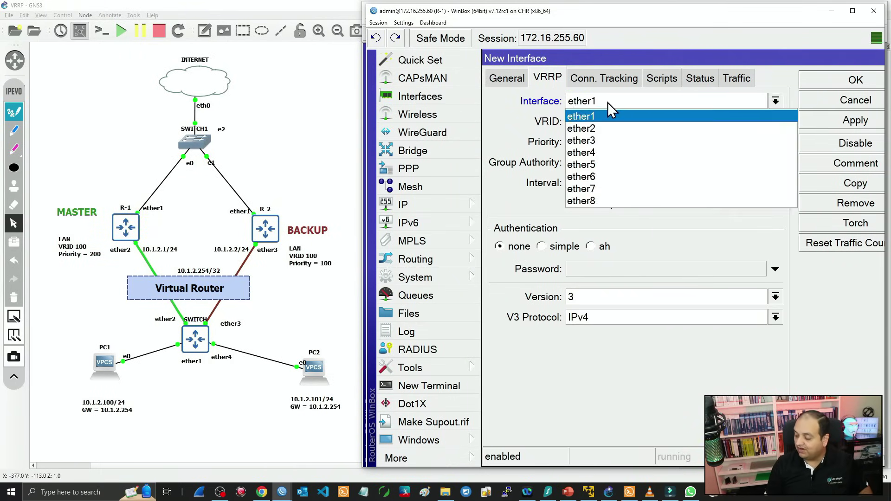
click(604, 128)
click(583, 122)
key(BackSpace)
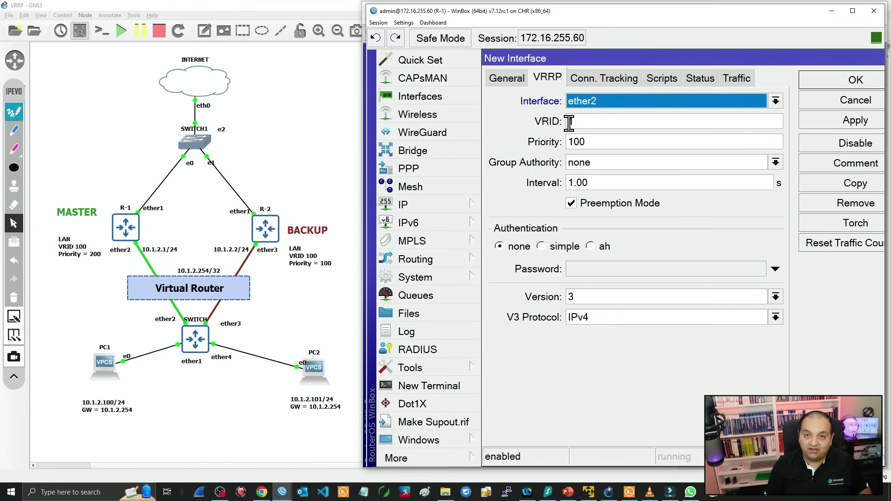
text(1)
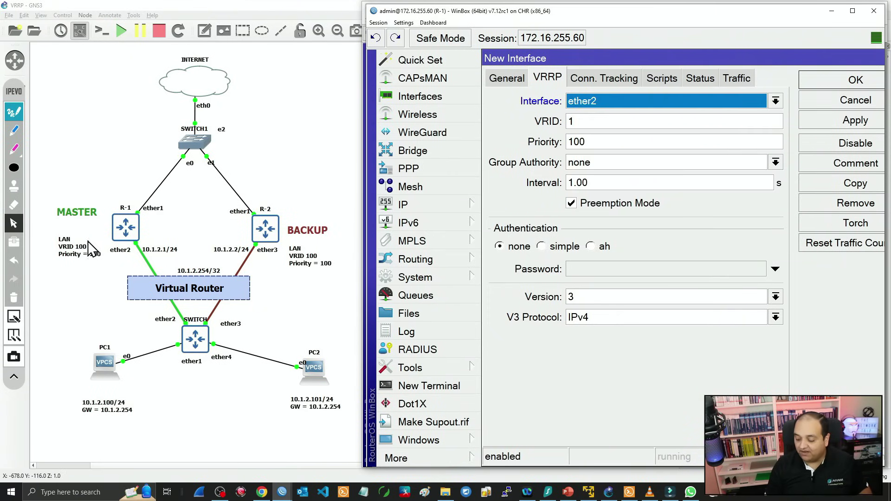
click(614, 120)
text(00)
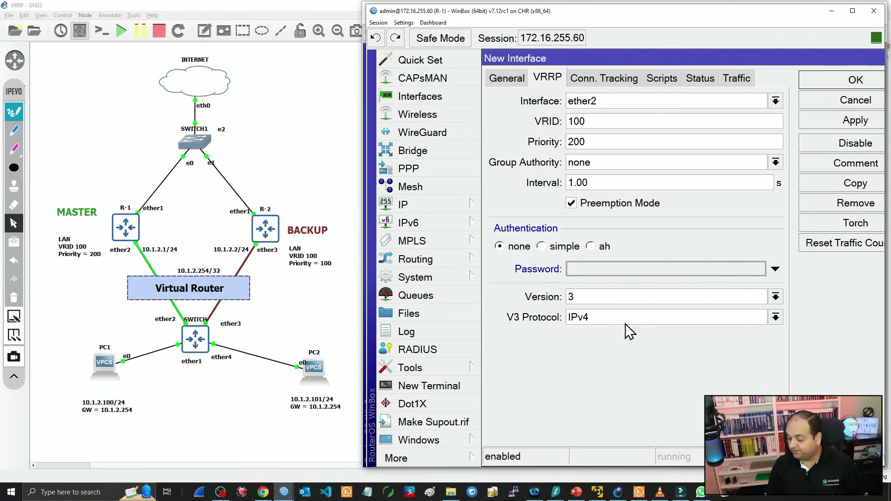
Choose VRRP version 3 with IPv4 as the V3 protocol.
click(609, 299)
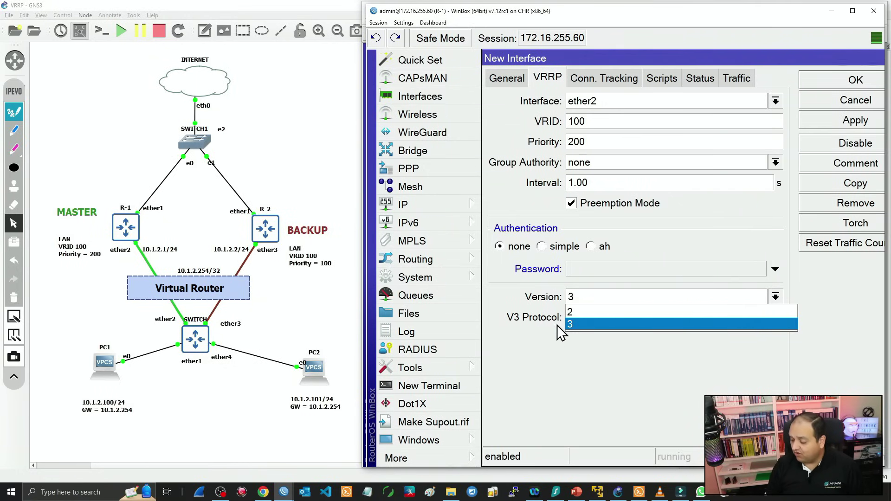
click(575, 323)
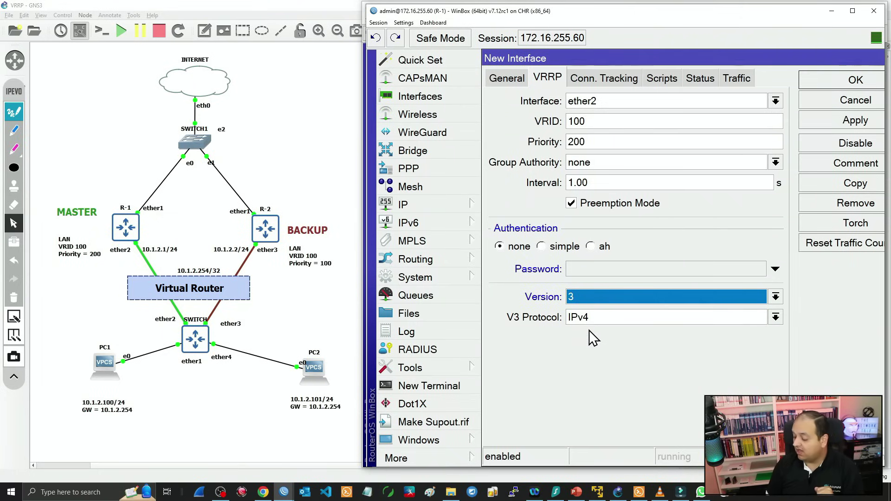
click(601, 319)
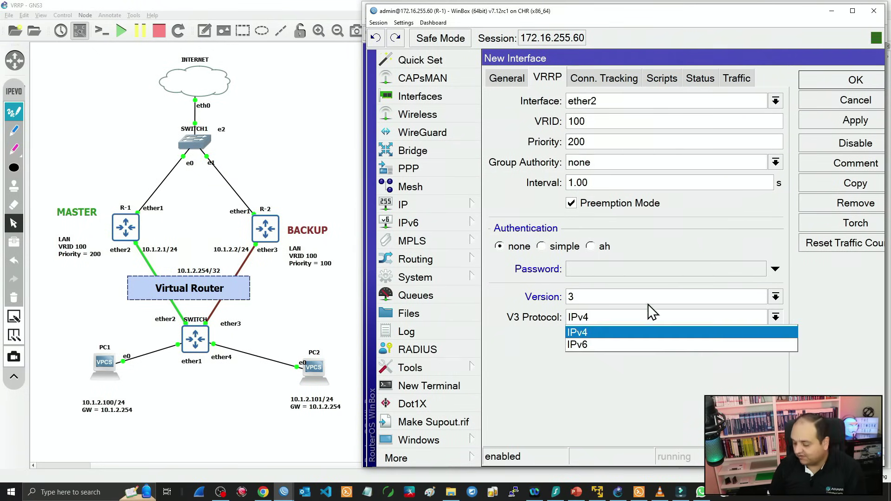
click(585, 332)
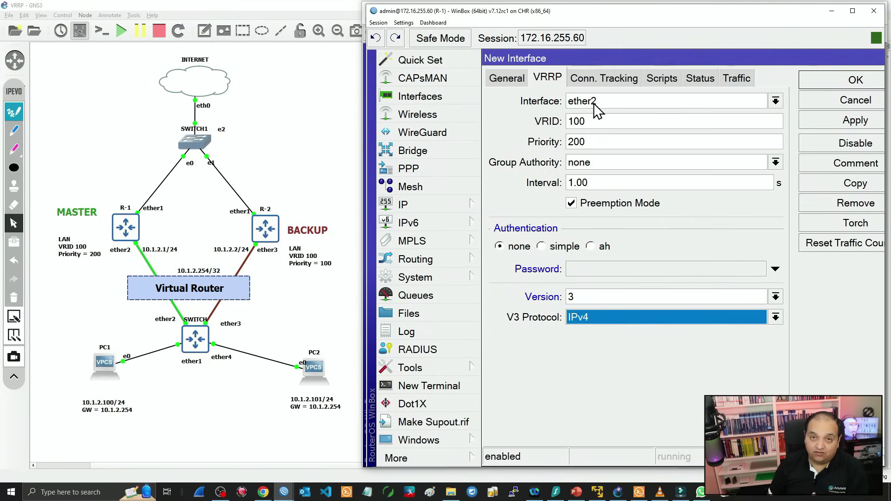
Enable connection tracking synchronization for the VRRP interface and save it.
click(620, 82)
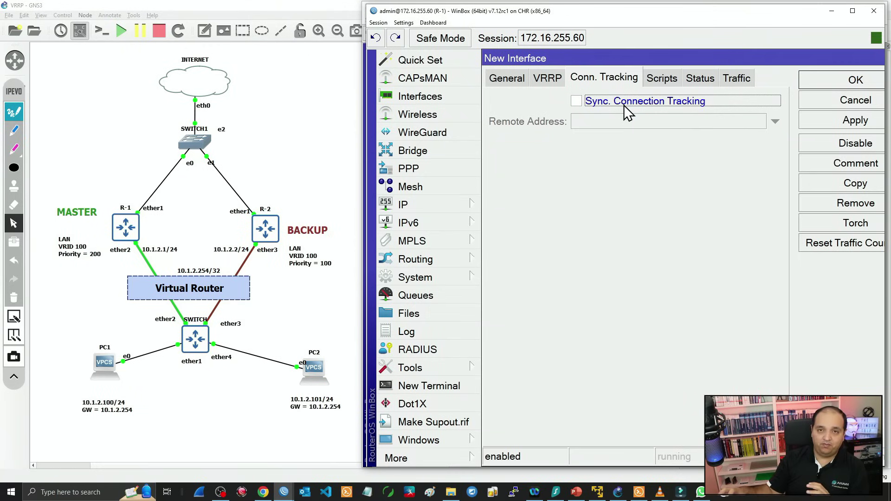
click(623, 105)
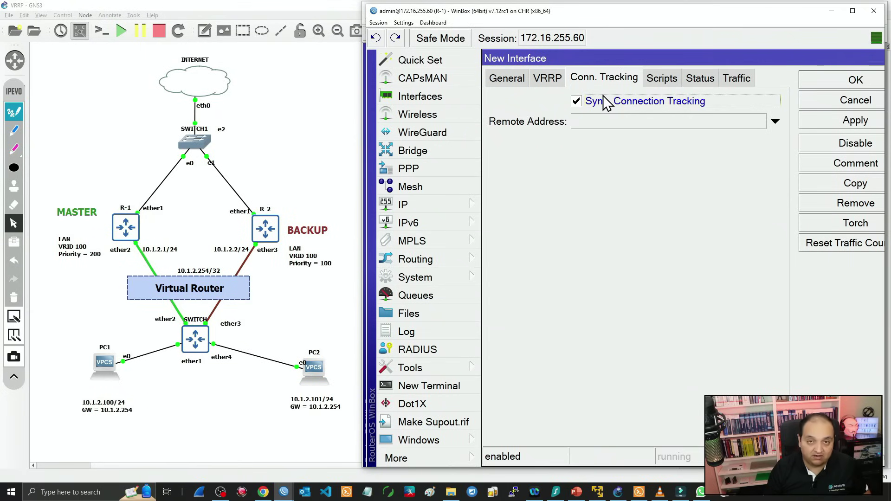
click(822, 82)
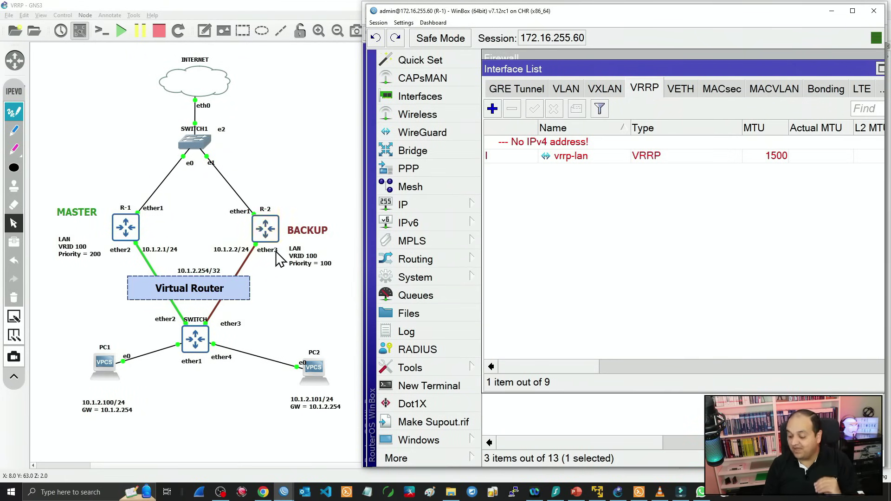
Add the IP address 10.1.2.254 to the vrrp-lan interface on R-1.
click(471, 207)
click(510, 38)
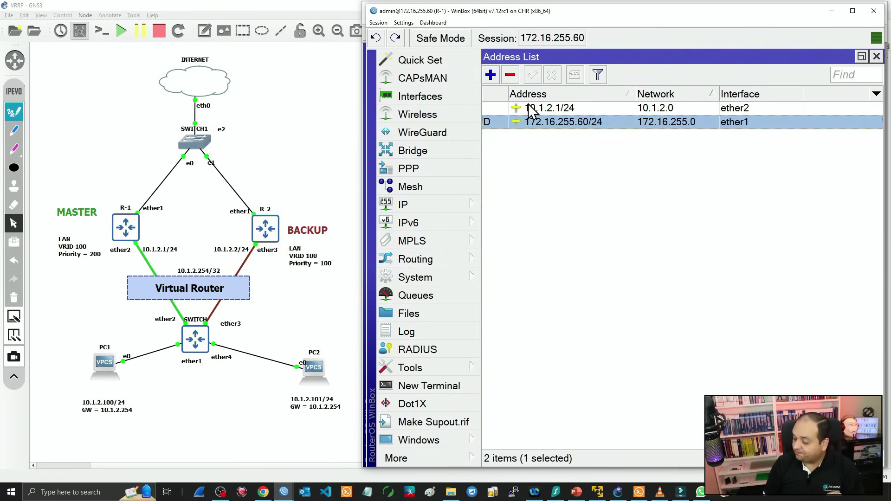
click(491, 74)
text(10)
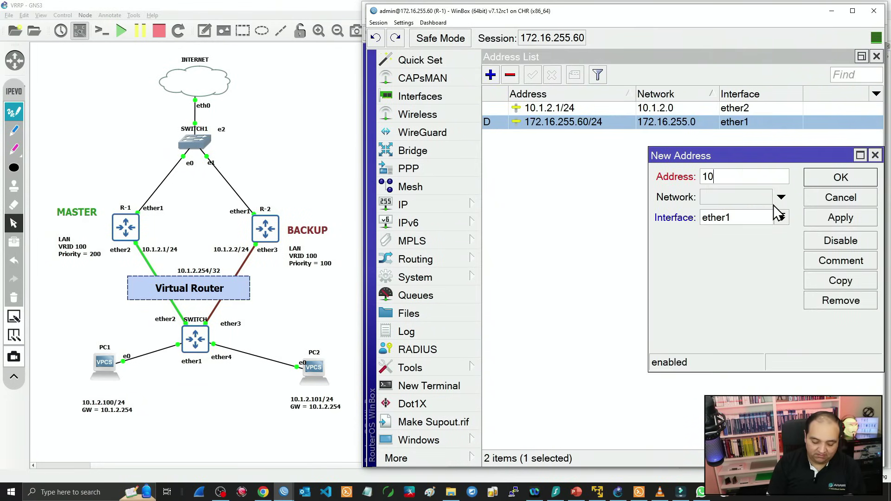
text(.1.2.254)
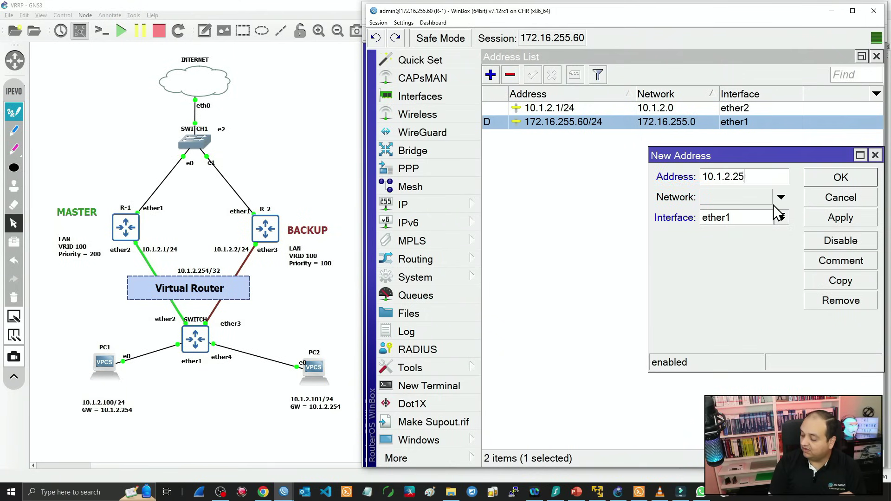
click(719, 220)
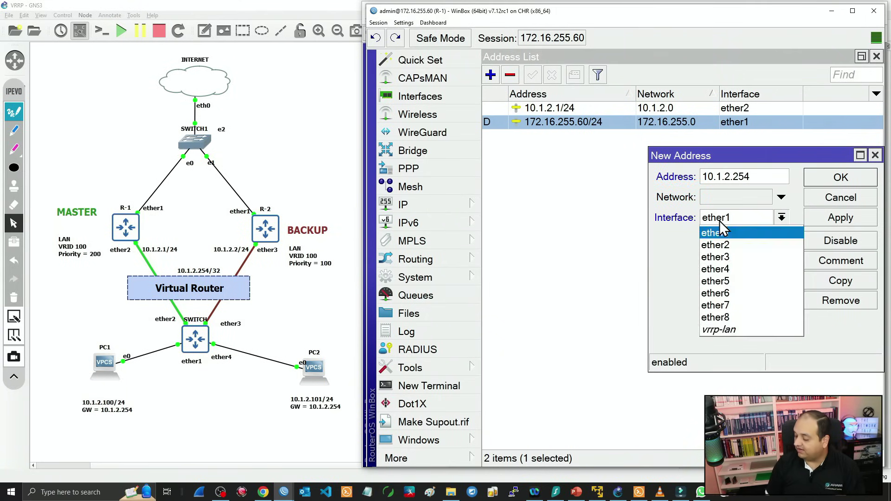
click(741, 329)
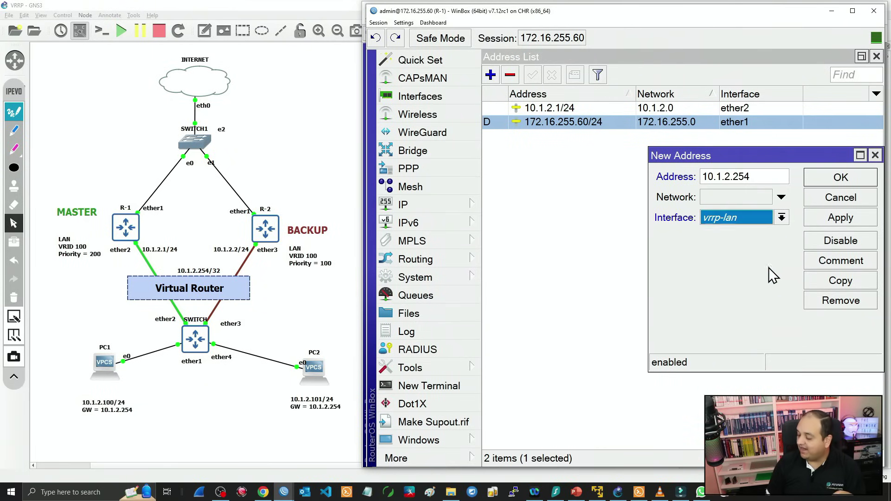
click(839, 178)
click(586, 123)
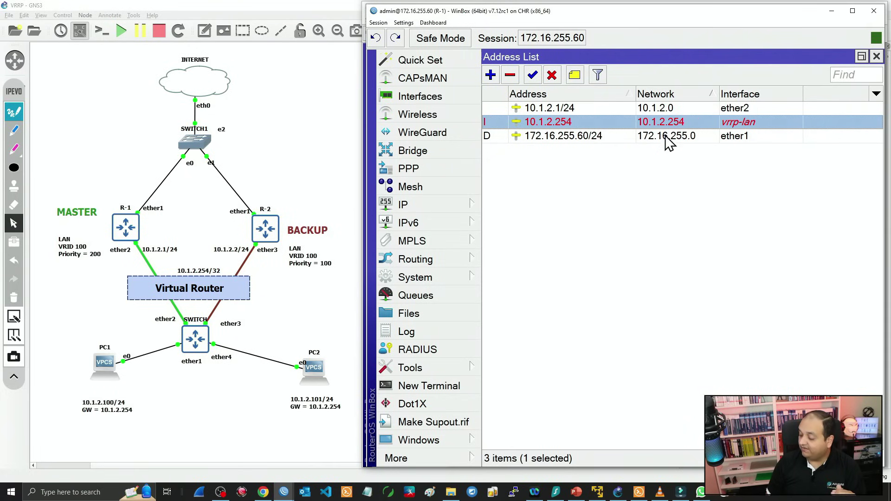
click(625, 217)
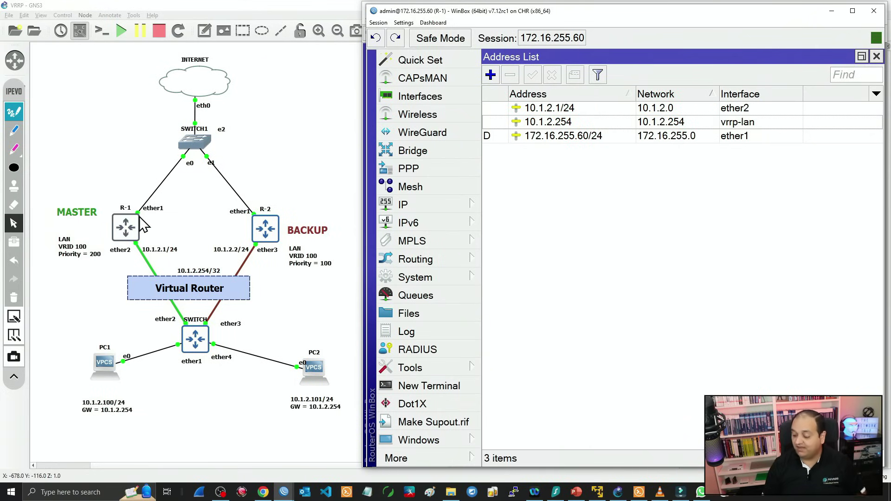
Check the status flags of vrrp-lan in R-1's VRRP listing and full interface list.
click(562, 122)
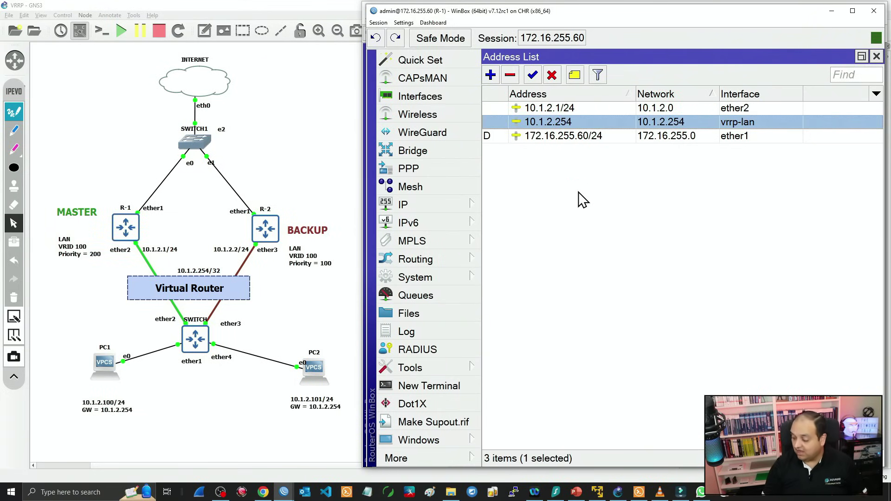
click(462, 102)
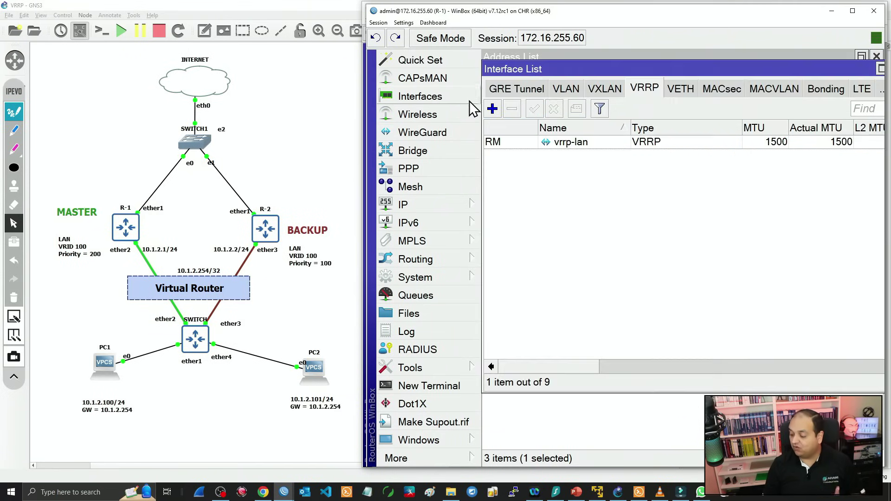
click(519, 91)
click(511, 90)
click(511, 90)
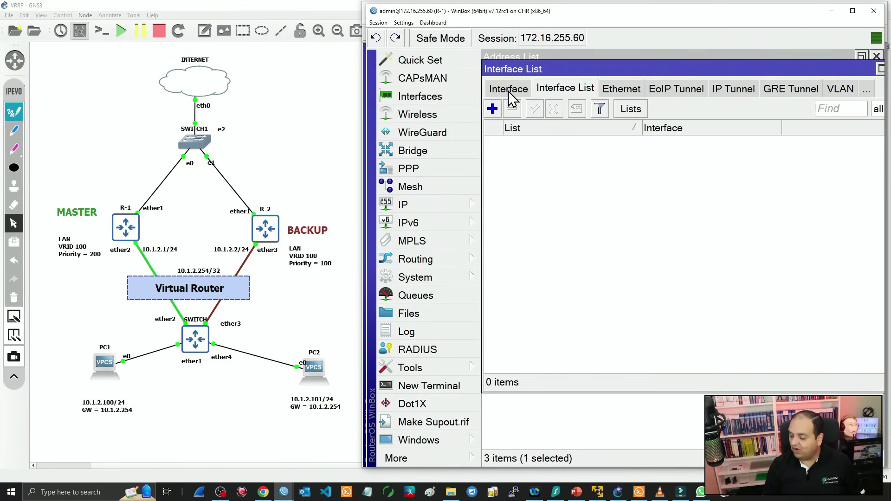
click(511, 90)
click(600, 171)
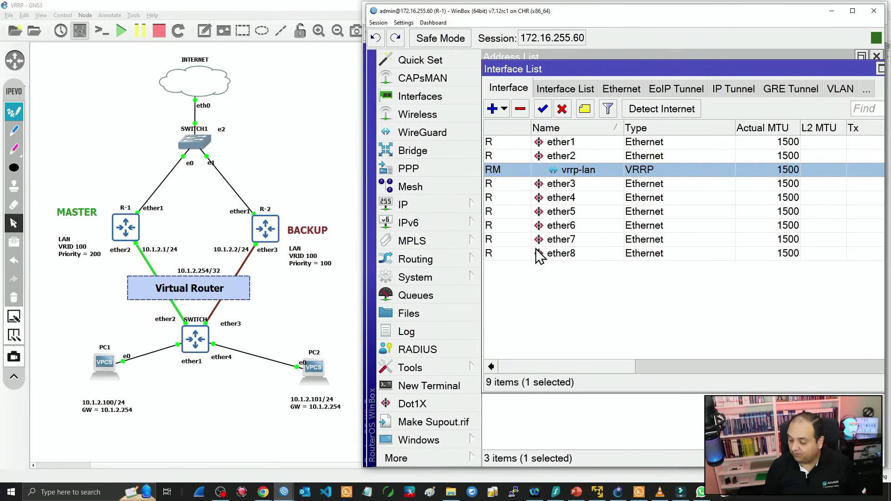
mouse_move(496, 180)
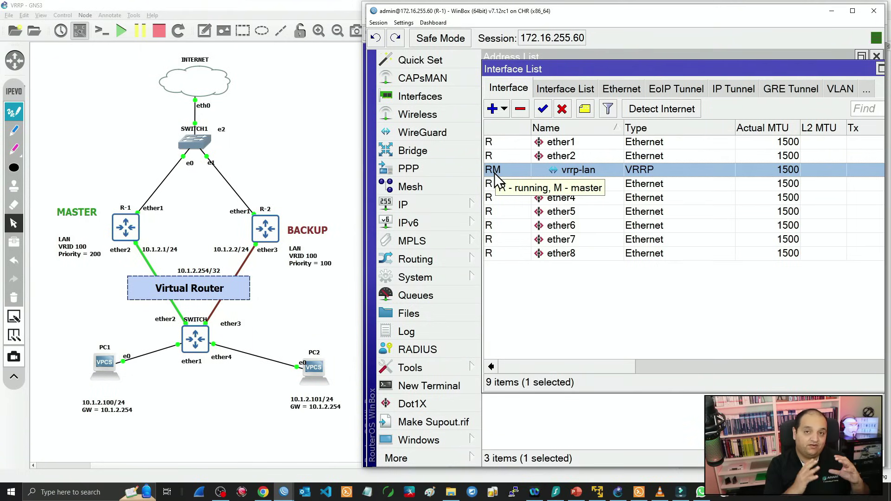
Switch to R-2's WinBox session, start a new VRRP interface and name it vrrp-lan.
double_click(759, 9)
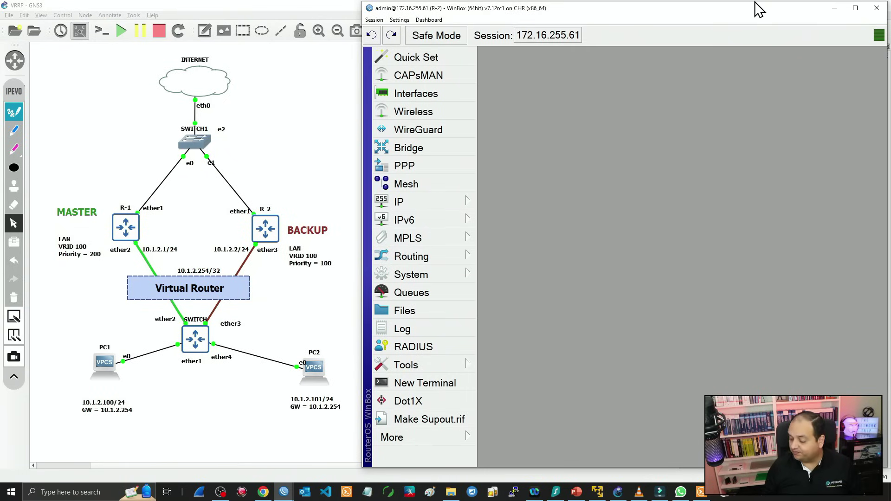
click(397, 91)
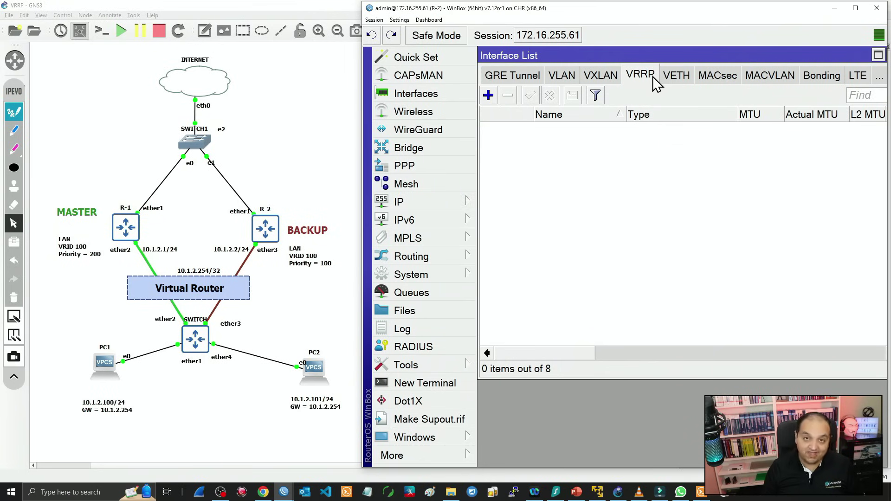
click(488, 95)
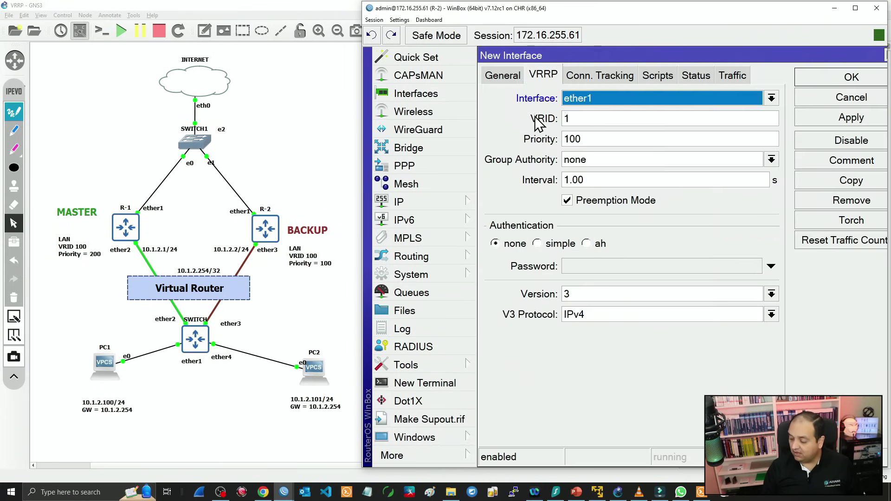
click(518, 82)
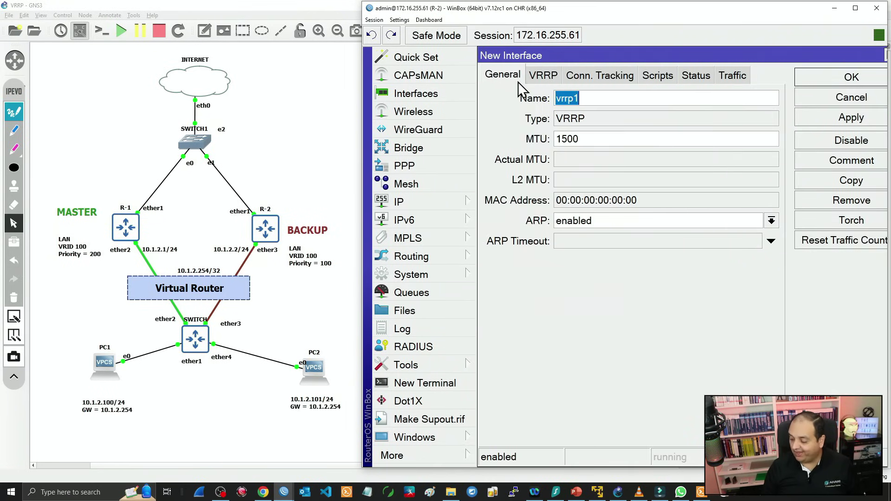
text(vrr)
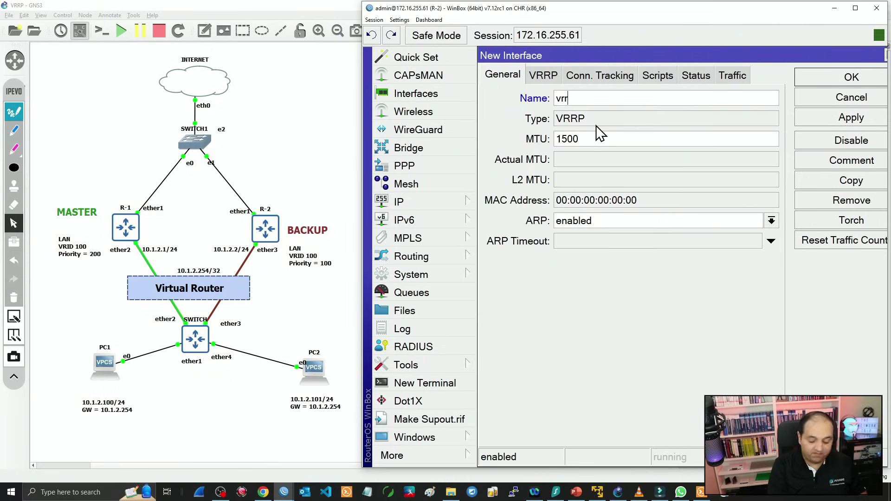
text(p-lan)
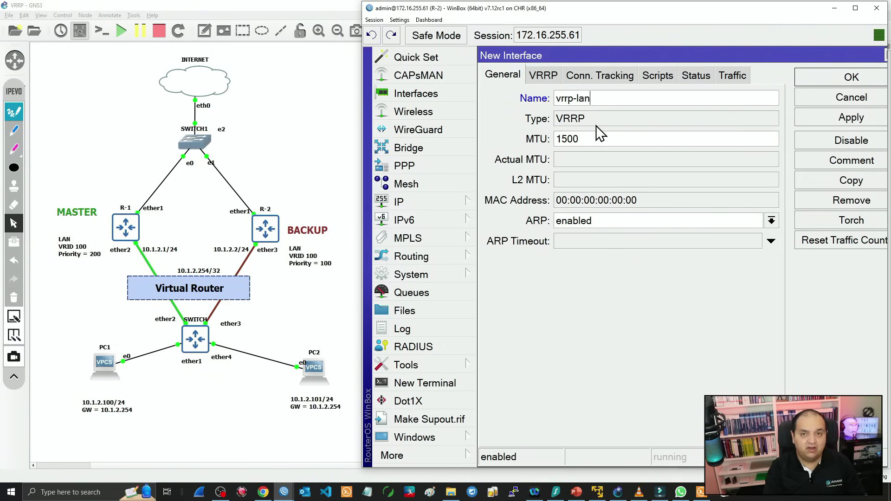
Assign R-2's VRRP interface to ether3 with VRID 100, keep priority 100, and save it without connection tracking synchronization.
click(544, 76)
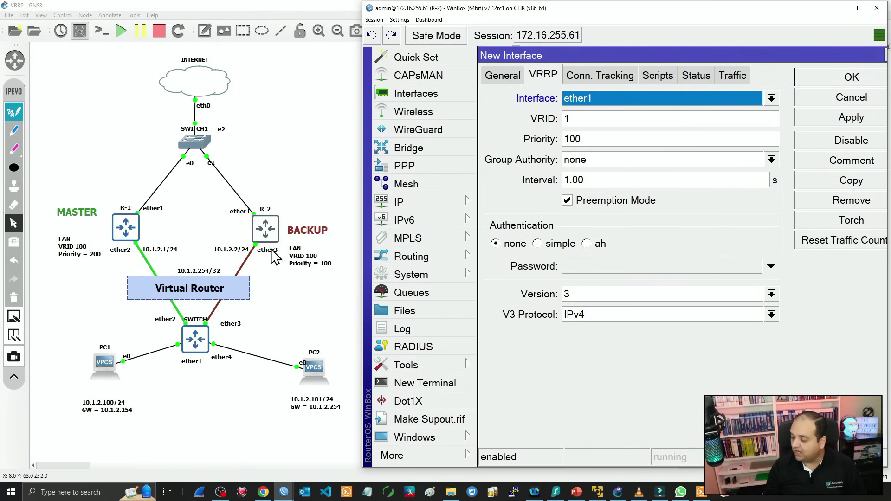
click(608, 102)
click(602, 136)
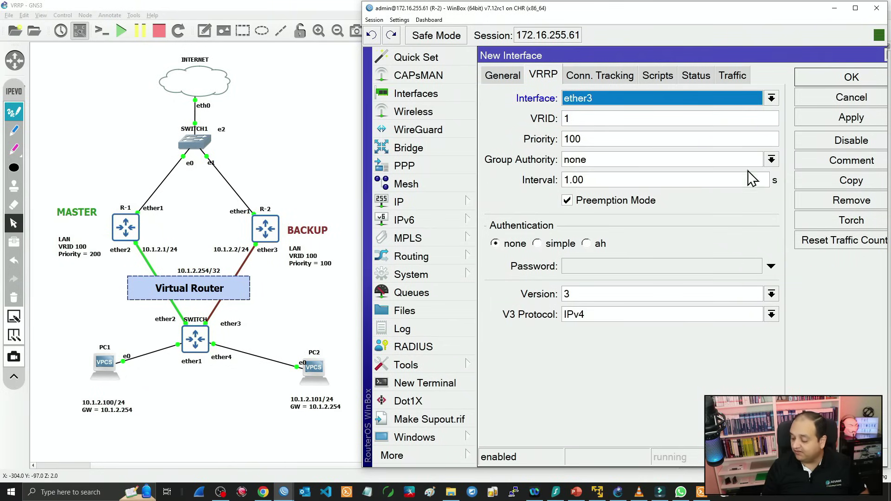
click(660, 119)
text(00)
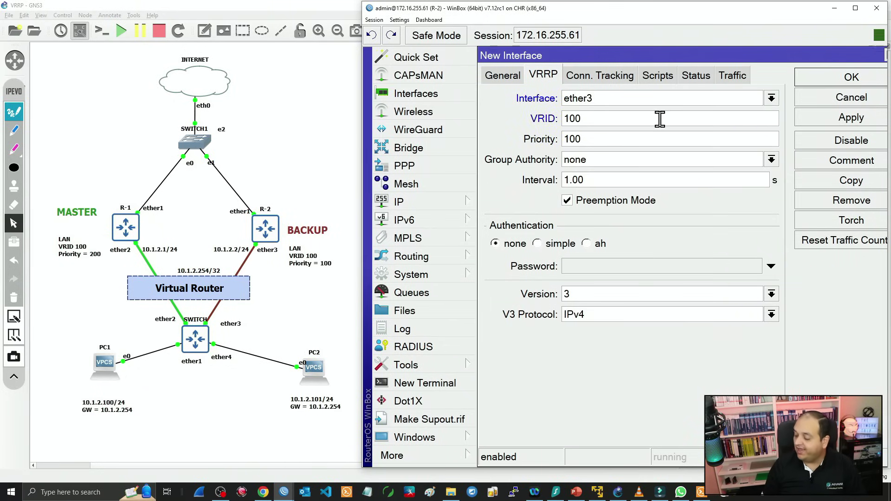
drag(588, 139, 495, 139)
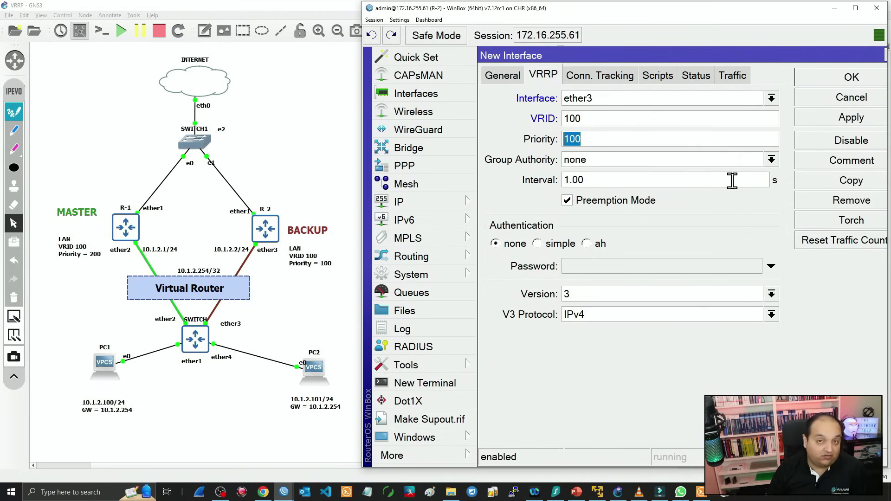
click(615, 142)
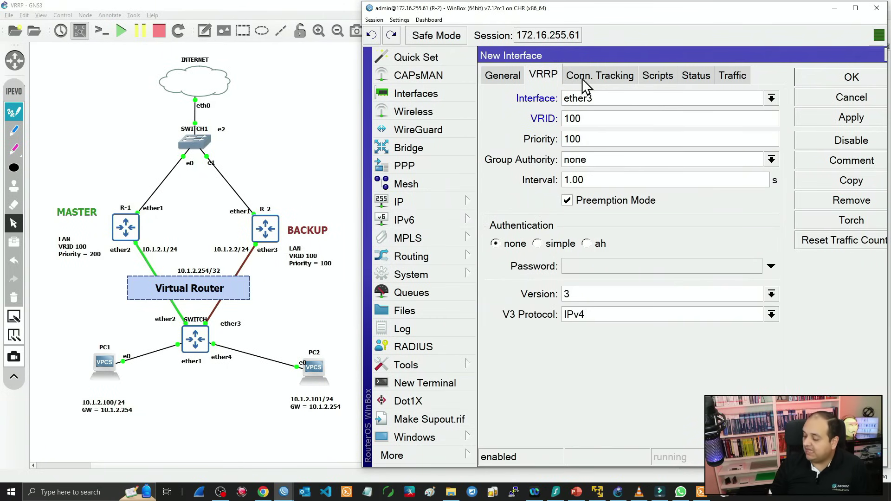
click(599, 76)
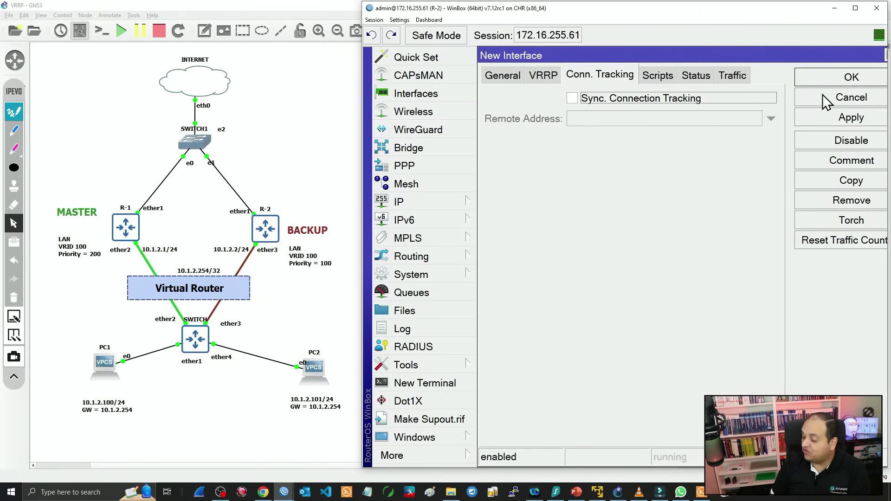
click(851, 78)
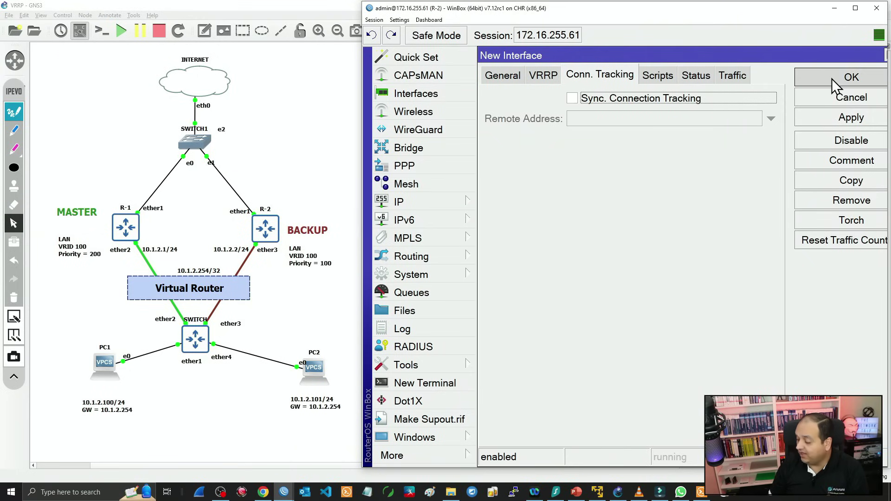
Add the IP address 10.1.2.254 to the vrrp-lan interface on R-2.
click(473, 204)
click(534, 38)
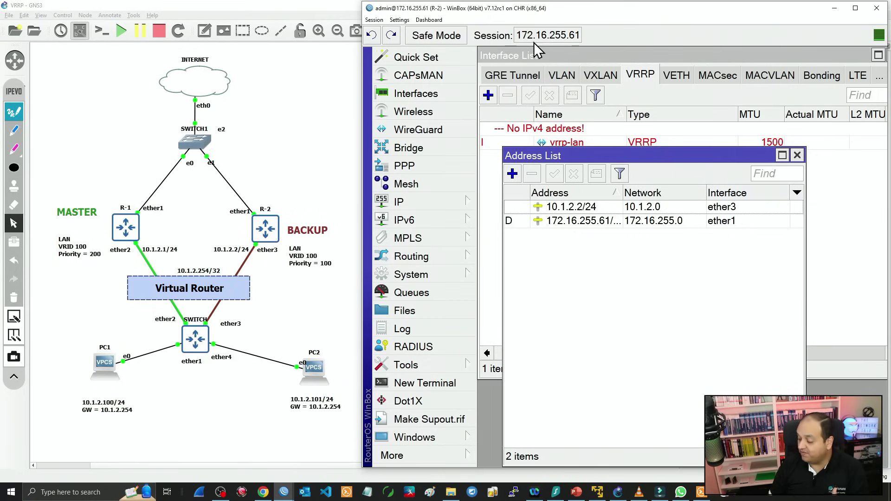
click(513, 174)
text(10.)
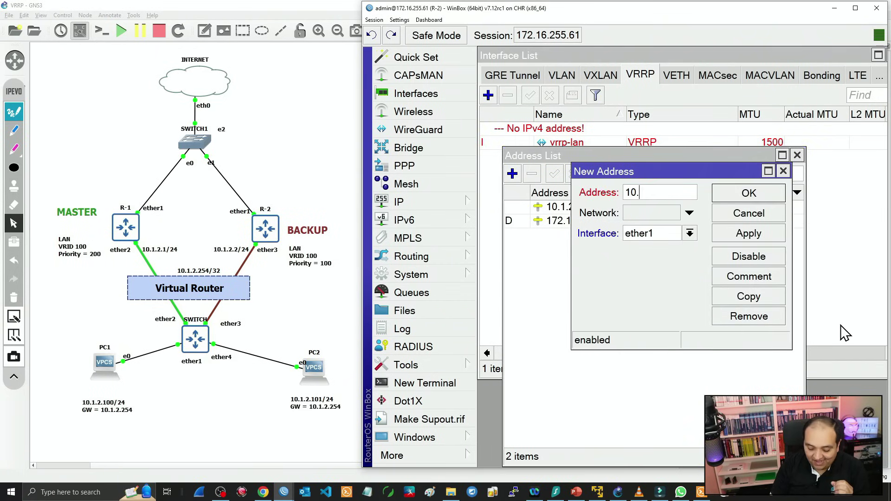
text(1.2.254)
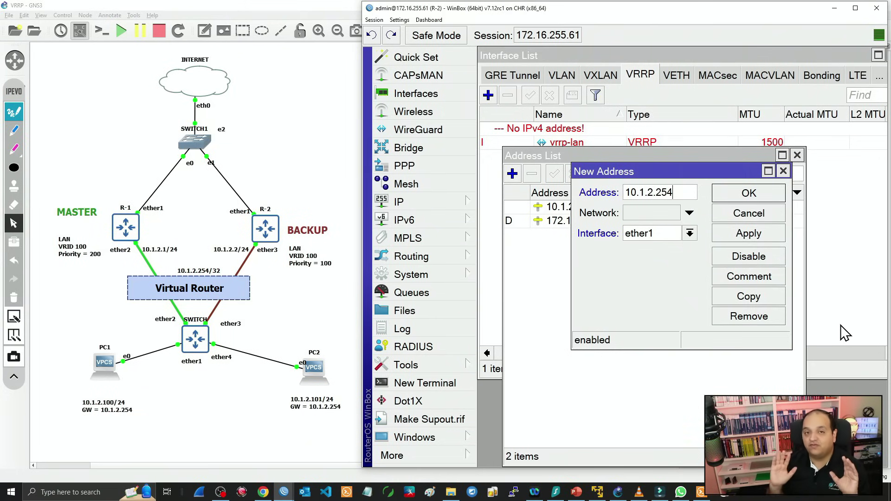
click(690, 234)
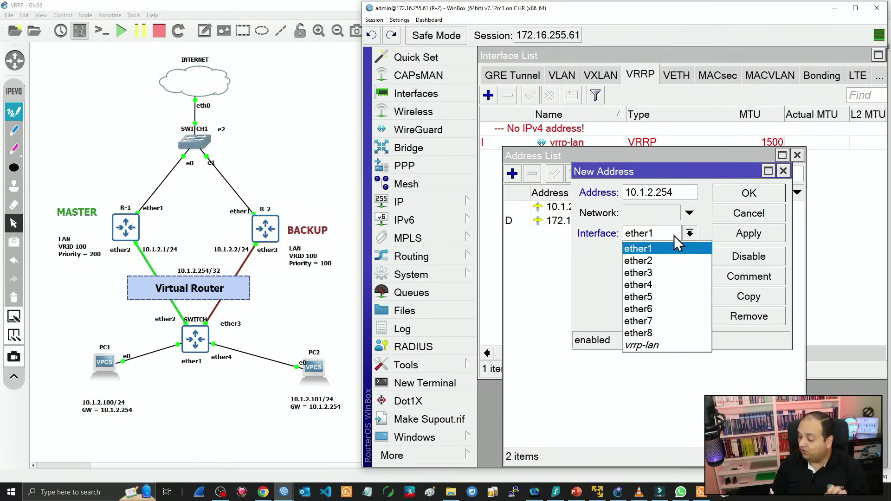
click(671, 350)
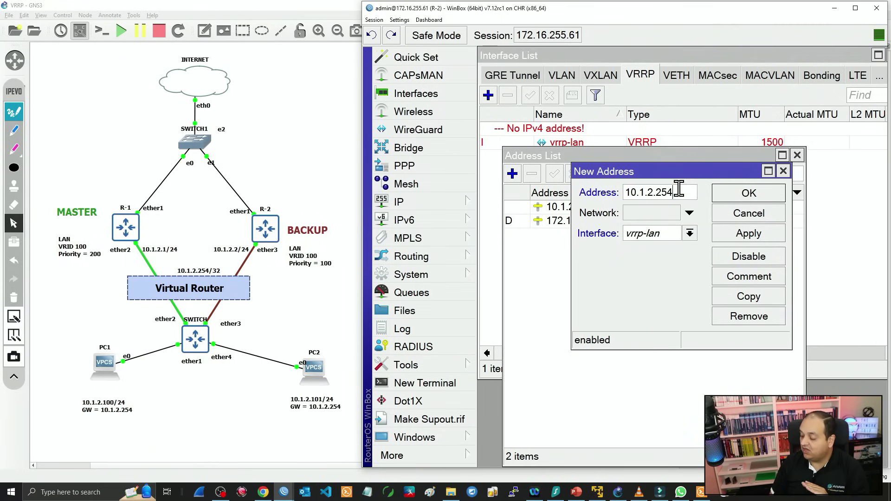
click(747, 191)
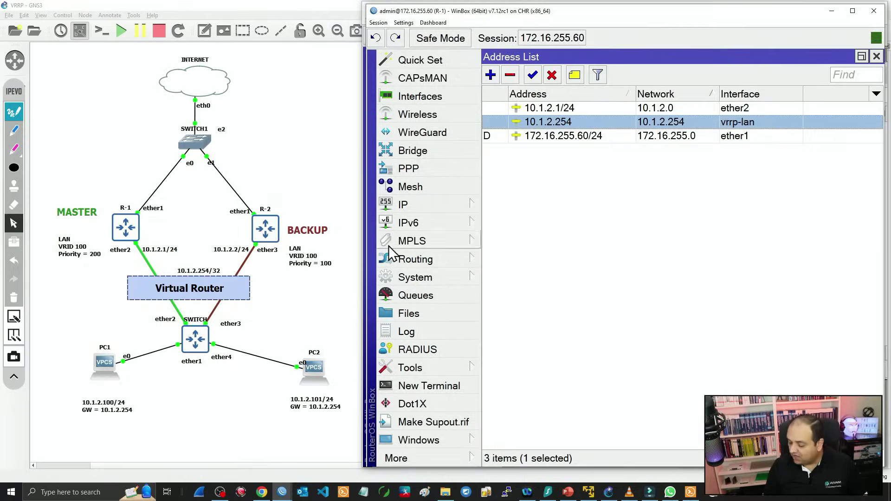
Switch to PC1's Solar-PuTTY console and assign PC1 the address 10.1.2.100/24 with gateway 10.1.2.254.
click(690, 492)
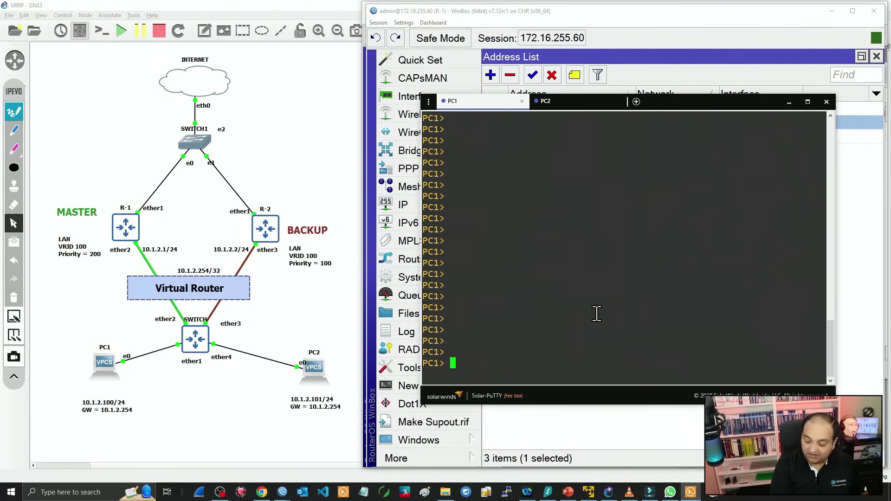
text(ip )
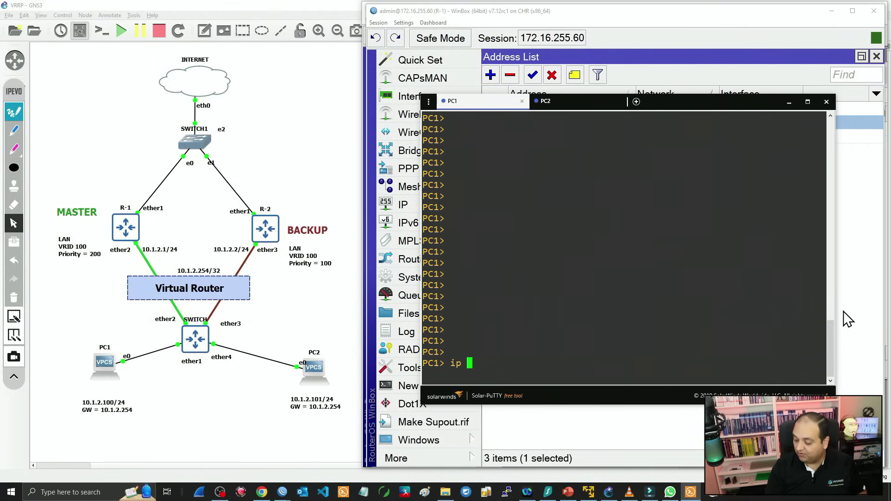
text(10.1.2.1)
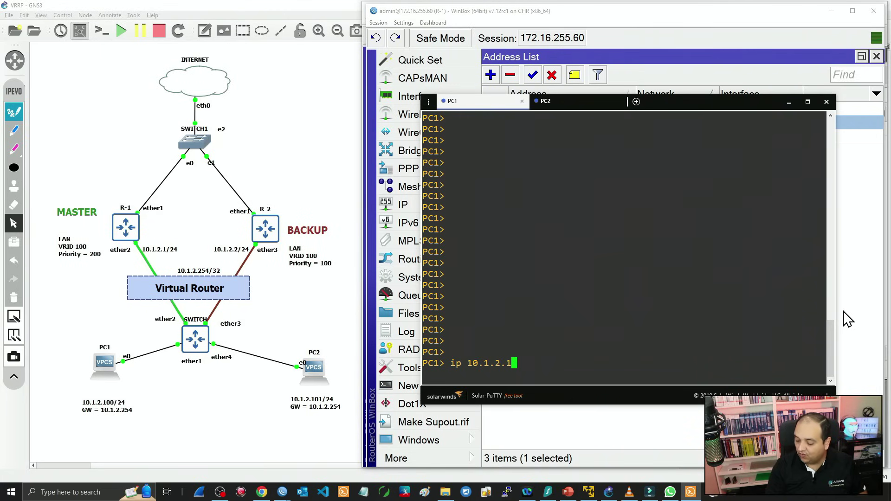
text(00/24 )
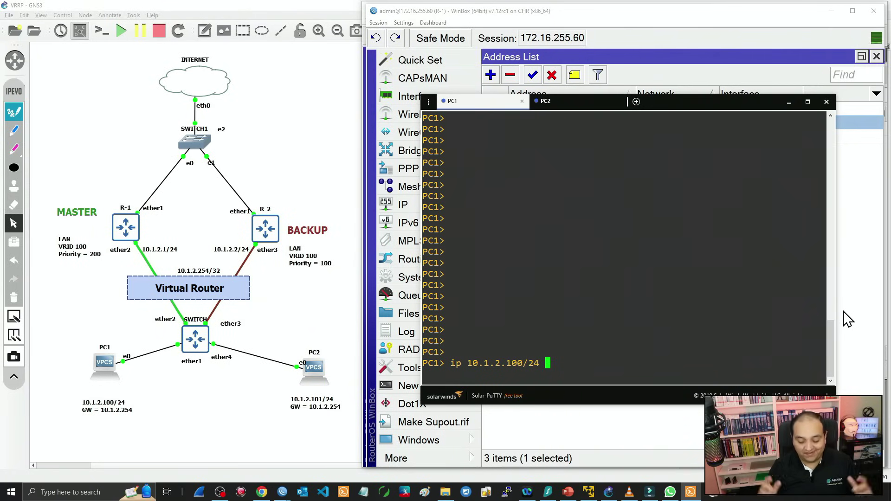
text(10.1)
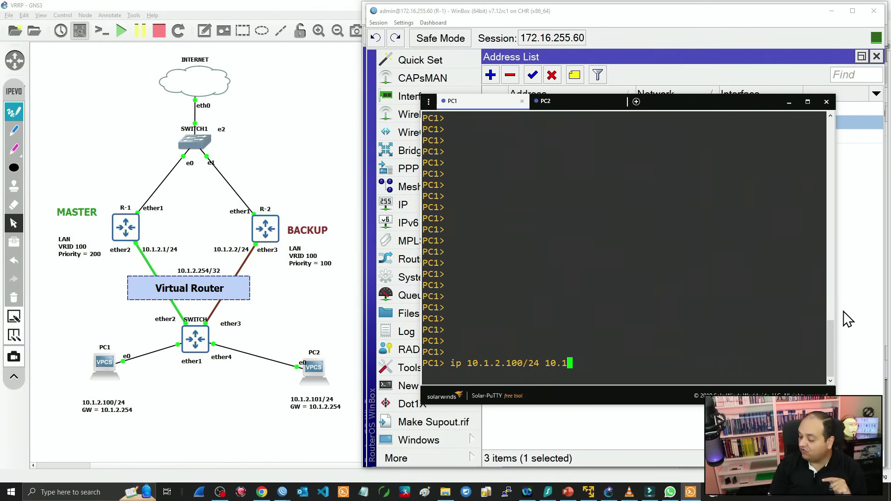
text(.2.254)
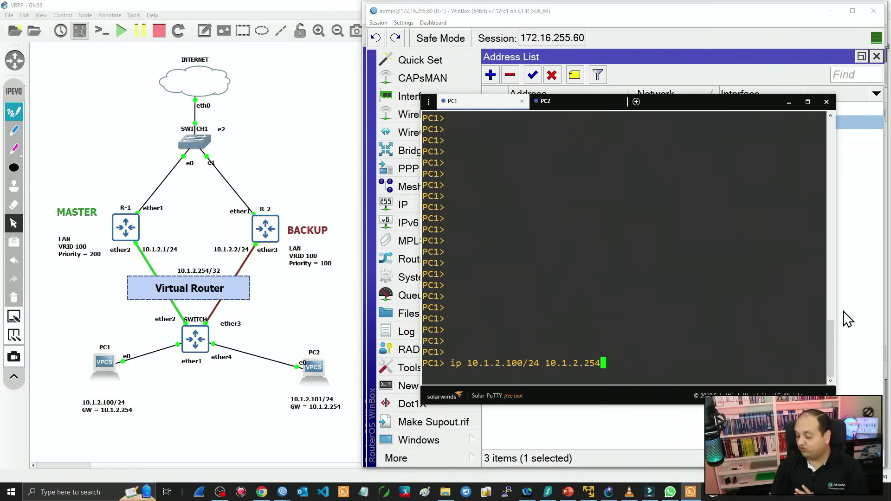
key(Return)
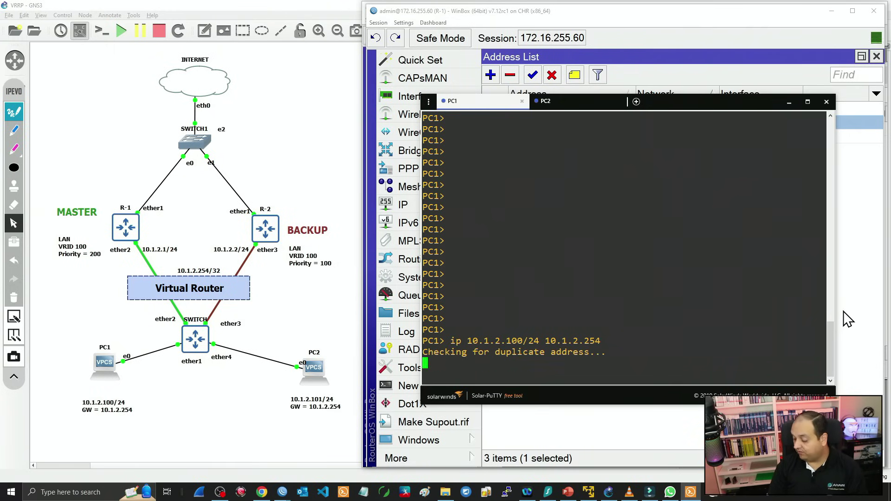
Ping the virtual gateway 10.1.2.254 from PC1 and stop the ping after a few replies.
text(ping 10.1.)
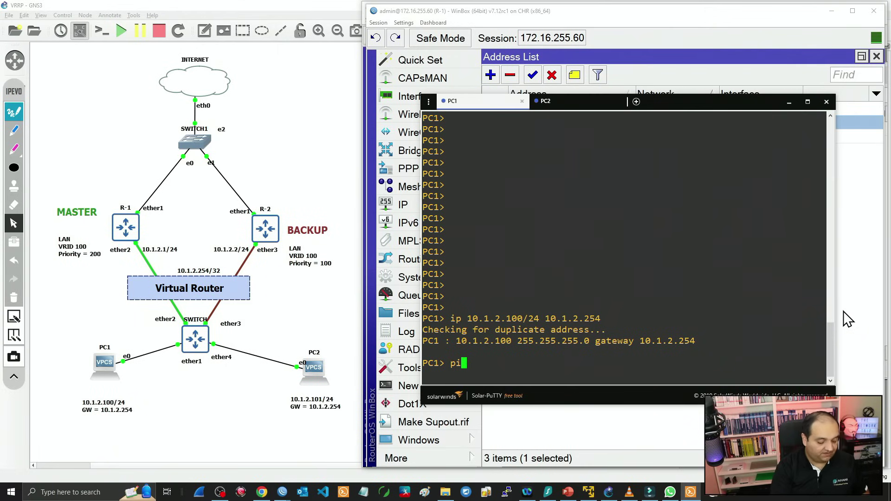
text(2.)
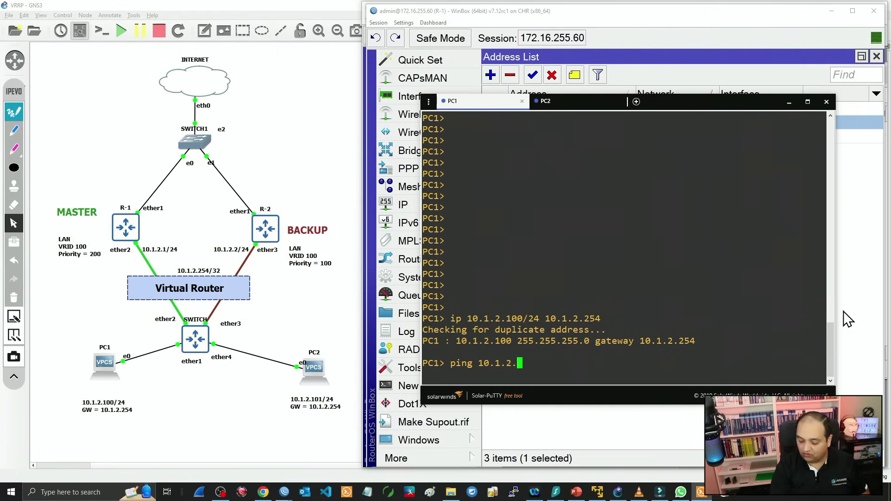
text(254)
key(Return)
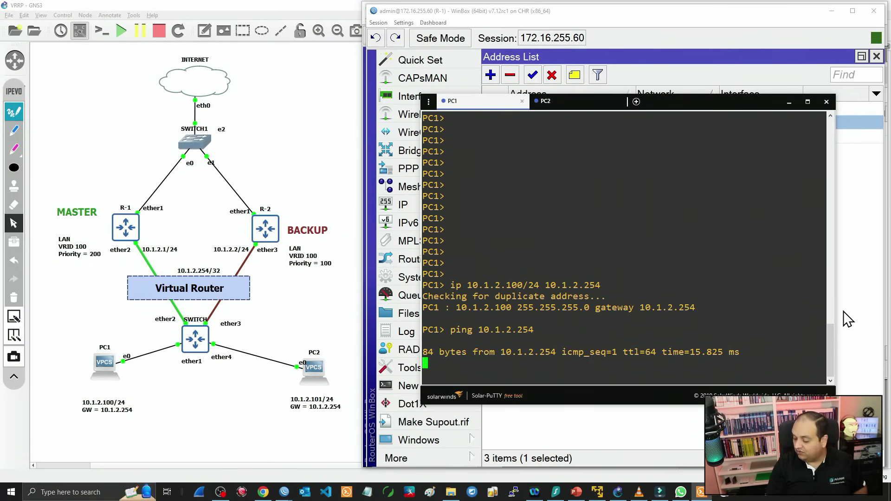
key(ctrl+c)
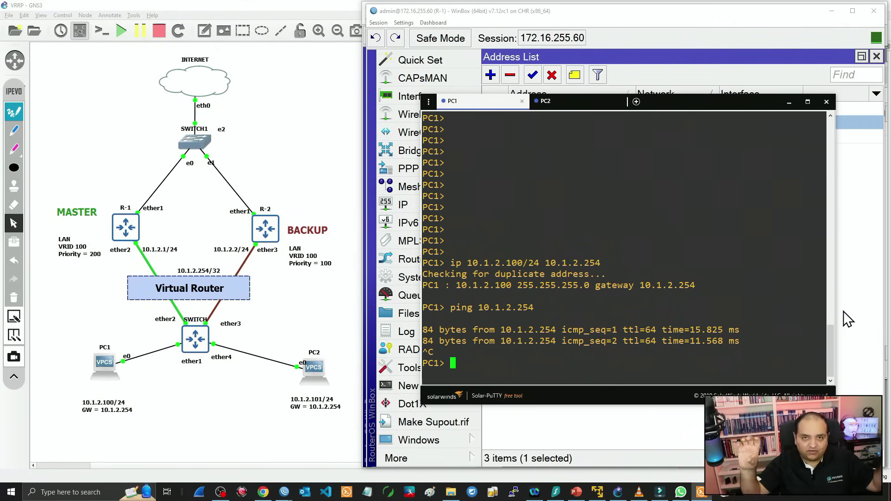
Show PC1's ARP table and examine the prefix and final byte of the MAC address listed for 10.1.2.254.
text(show arp)
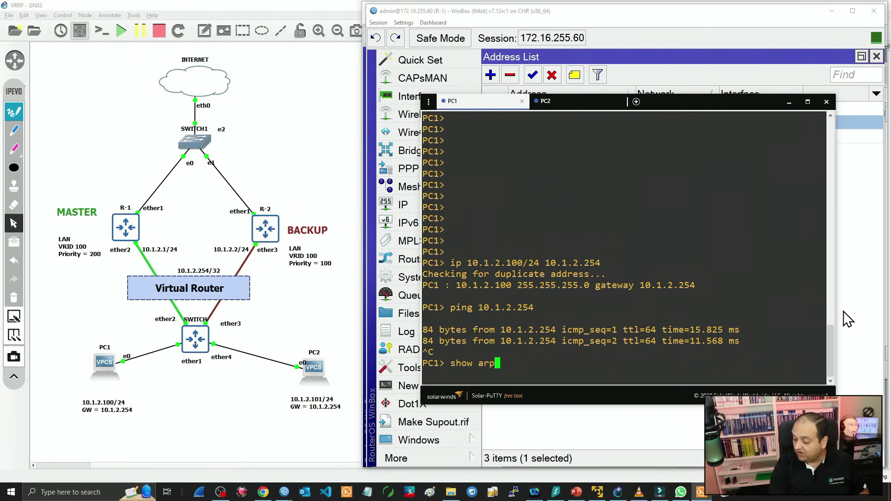
key(Return)
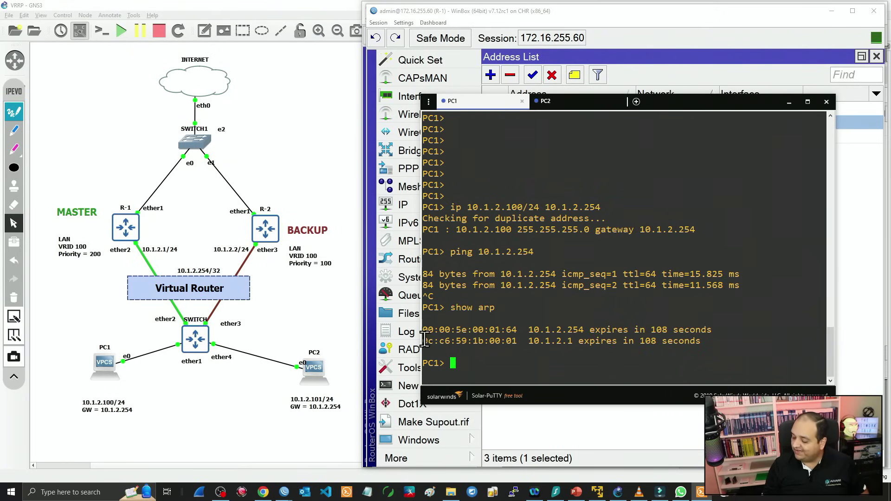
drag(425, 331, 520, 331)
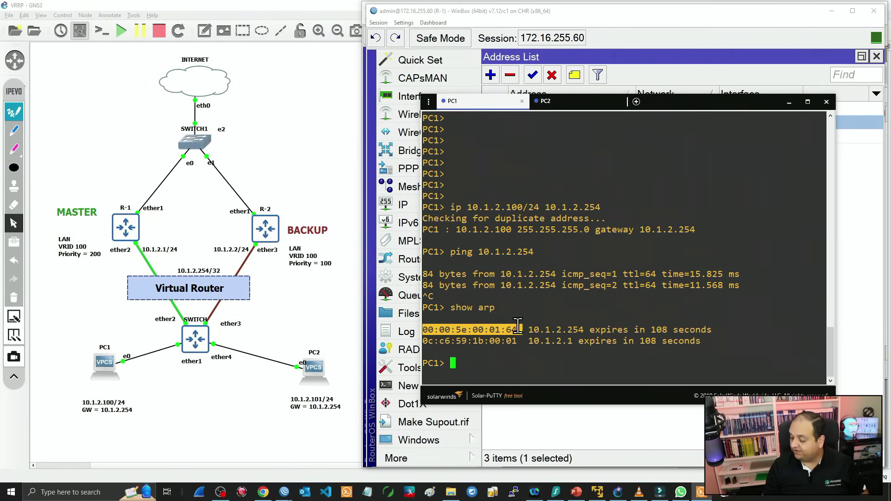
drag(423, 331, 501, 330)
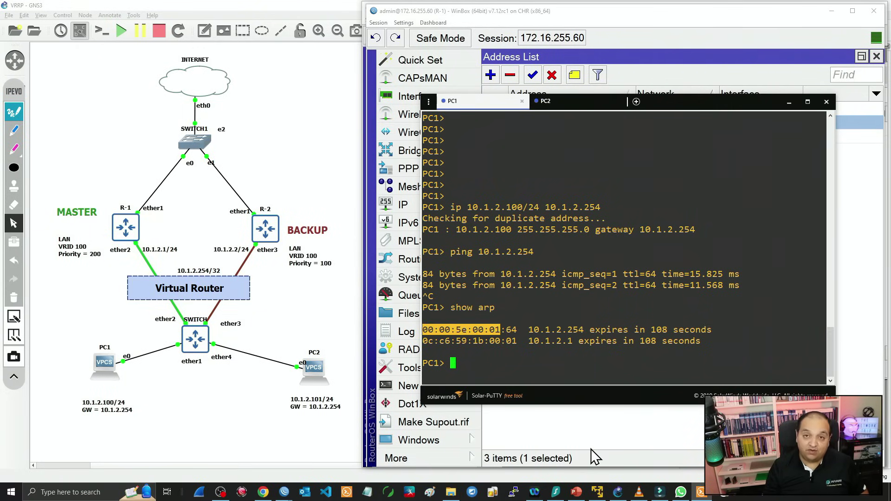
double_click(510, 330)
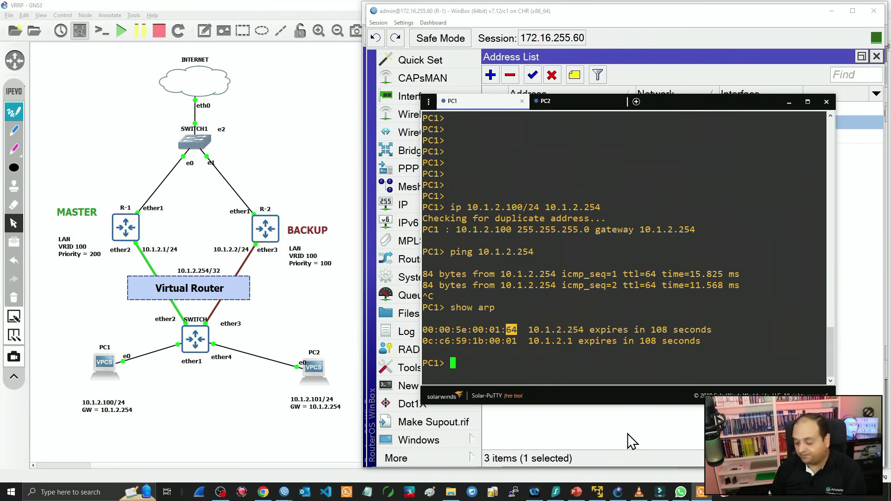
drag(528, 329, 425, 330)
click(632, 331)
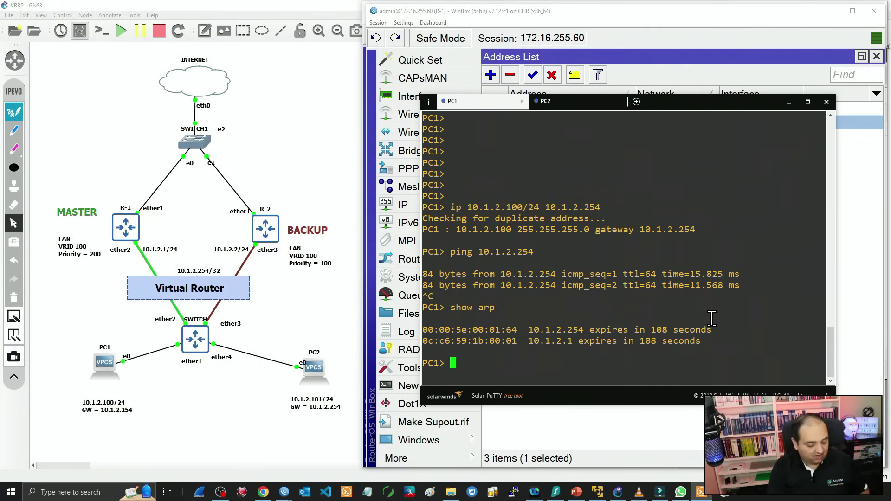
Ping 8.8.8.8 from PC1 to test internet access through the virtual gateway.
text(ping 8.8.8.8)
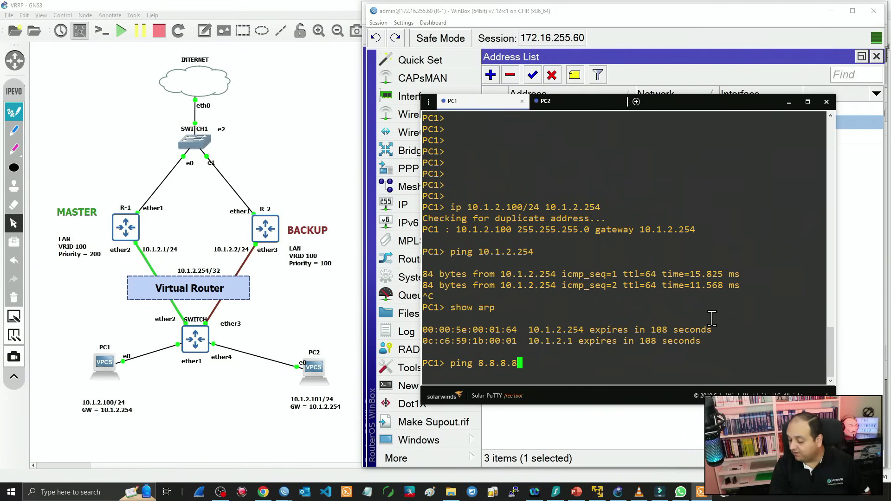